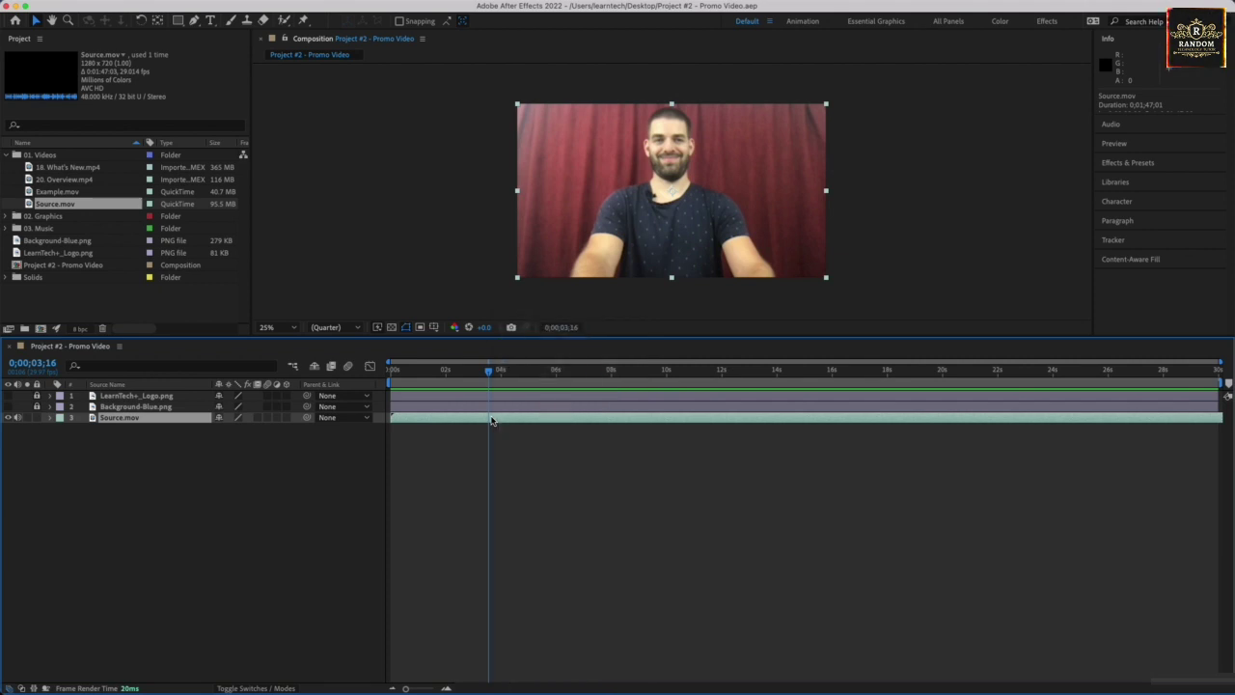
right_click(491, 420)
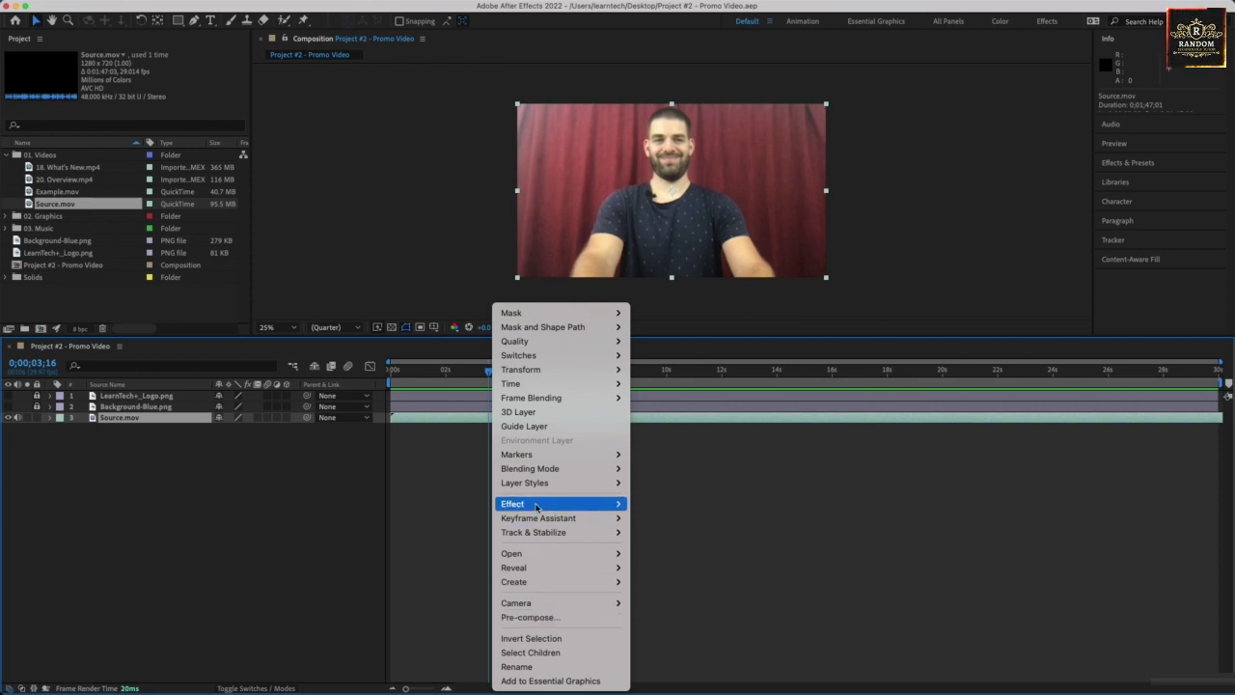
mouse_move(534, 487)
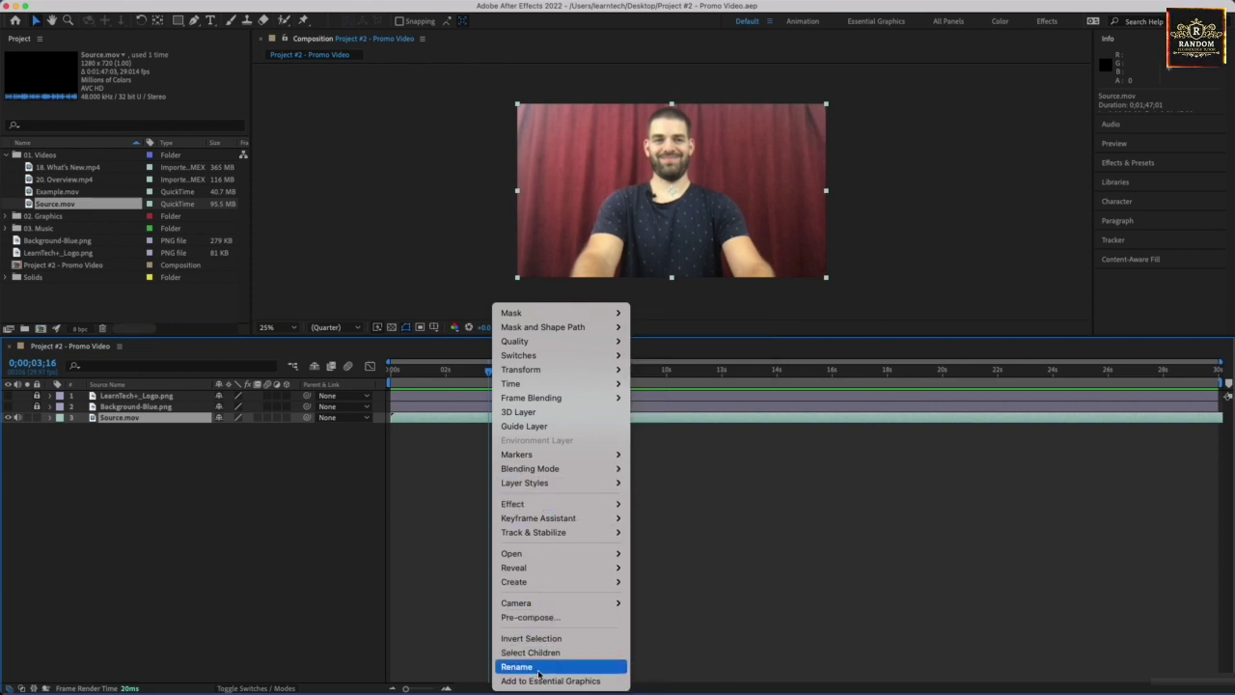
click(455, 442)
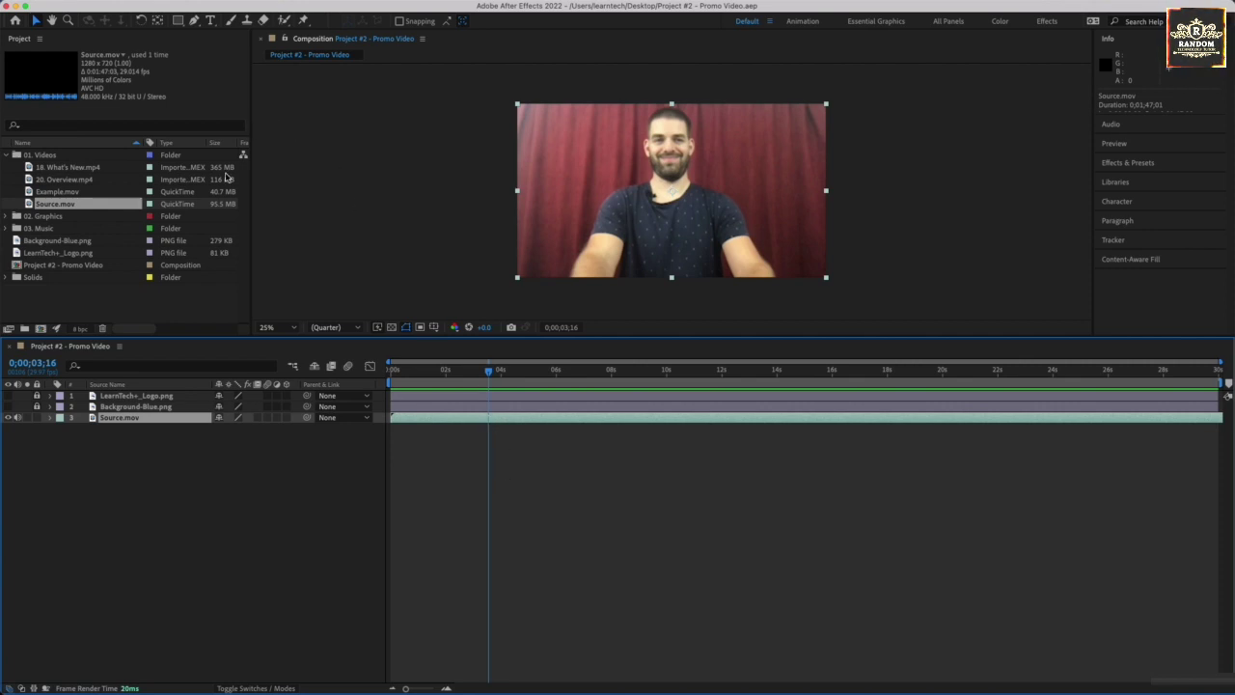
Step: Split the Source.mov layer at 0;00;03;16 and delete the segment before the cut
click(169, 7)
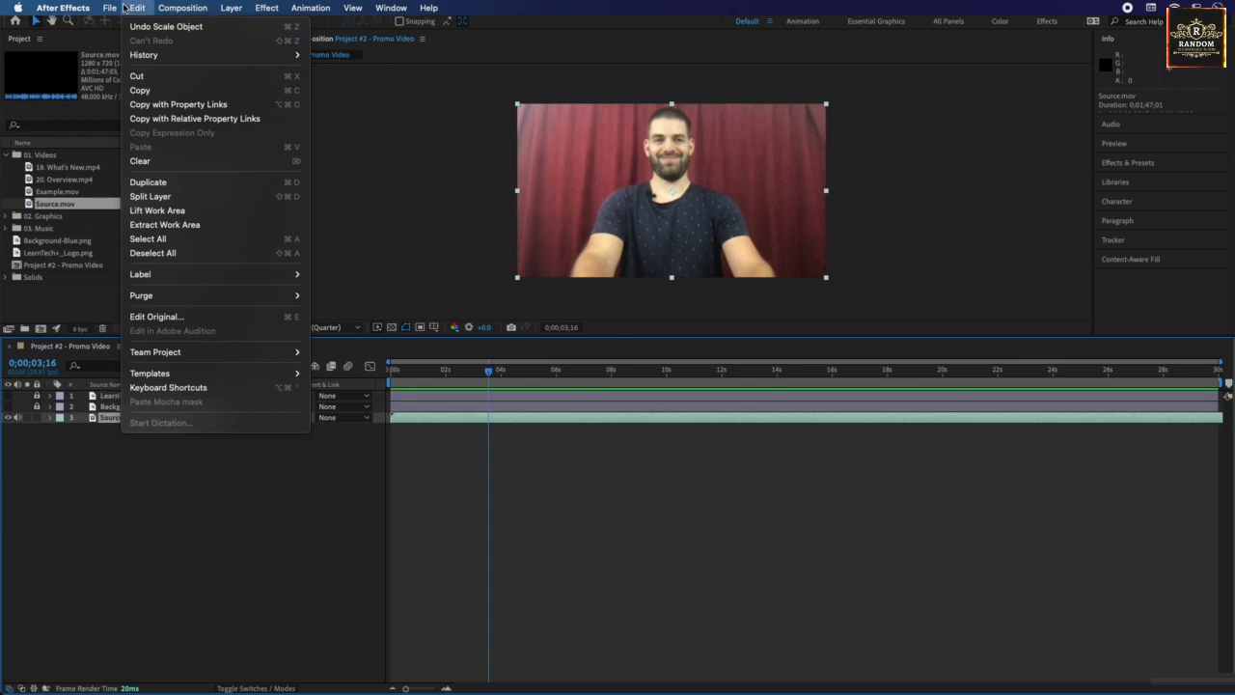
click(178, 197)
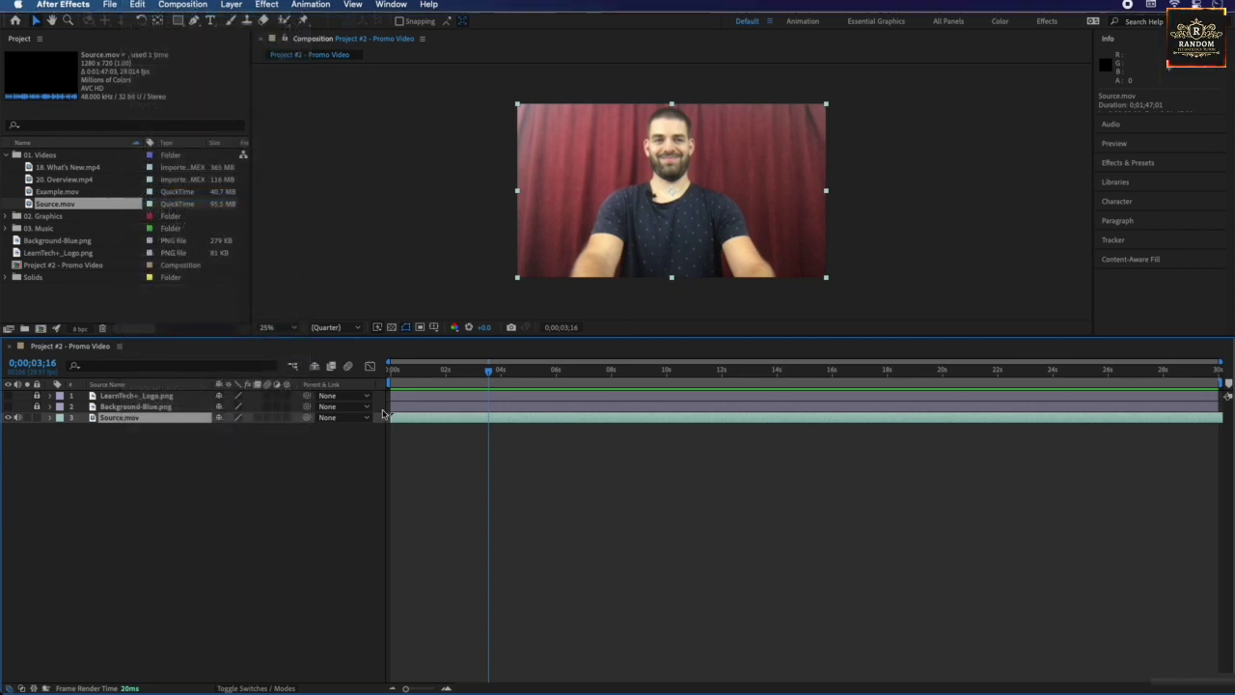
click(143, 430)
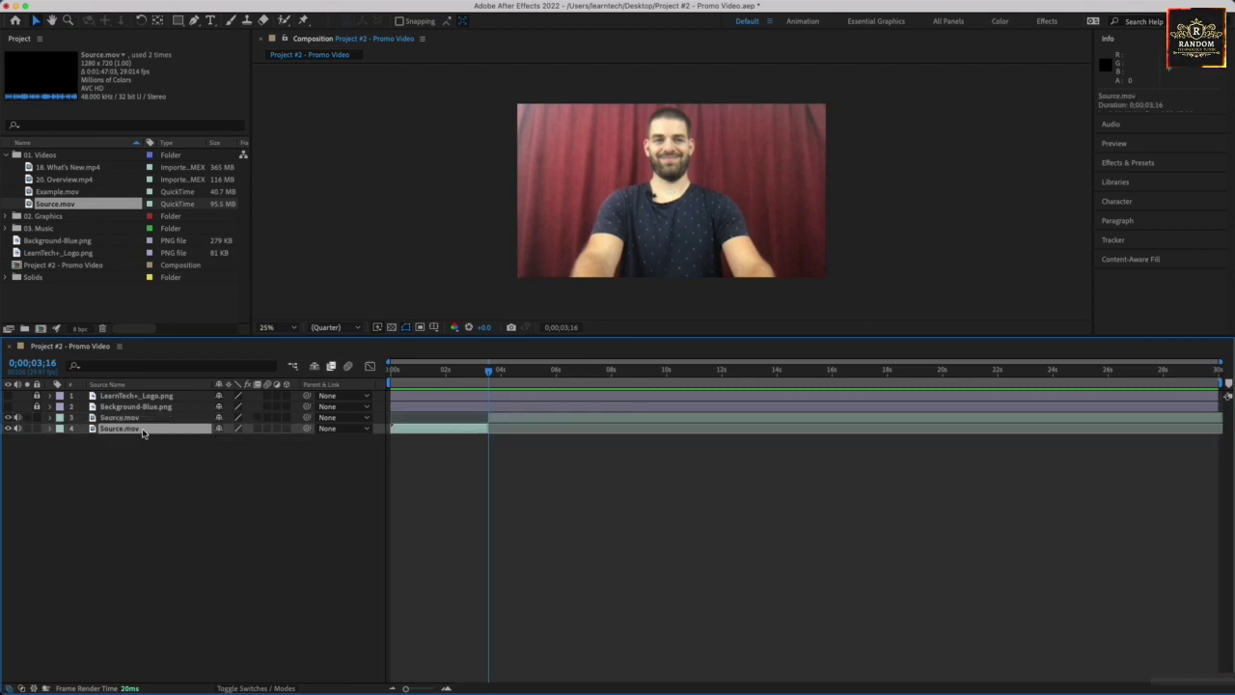
key(Delete)
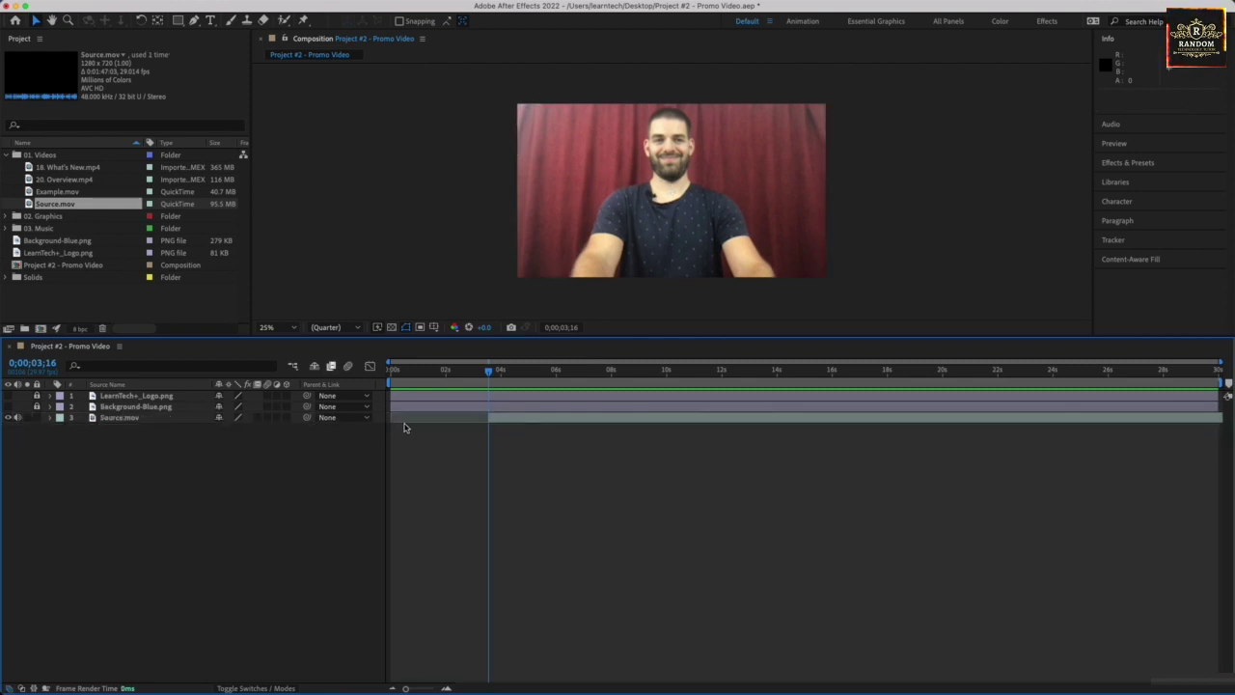
Step: Split the remaining Source.mov layer at 0;00;04;08 and delete the short piece before the cut
click(499, 421)
click(490, 372)
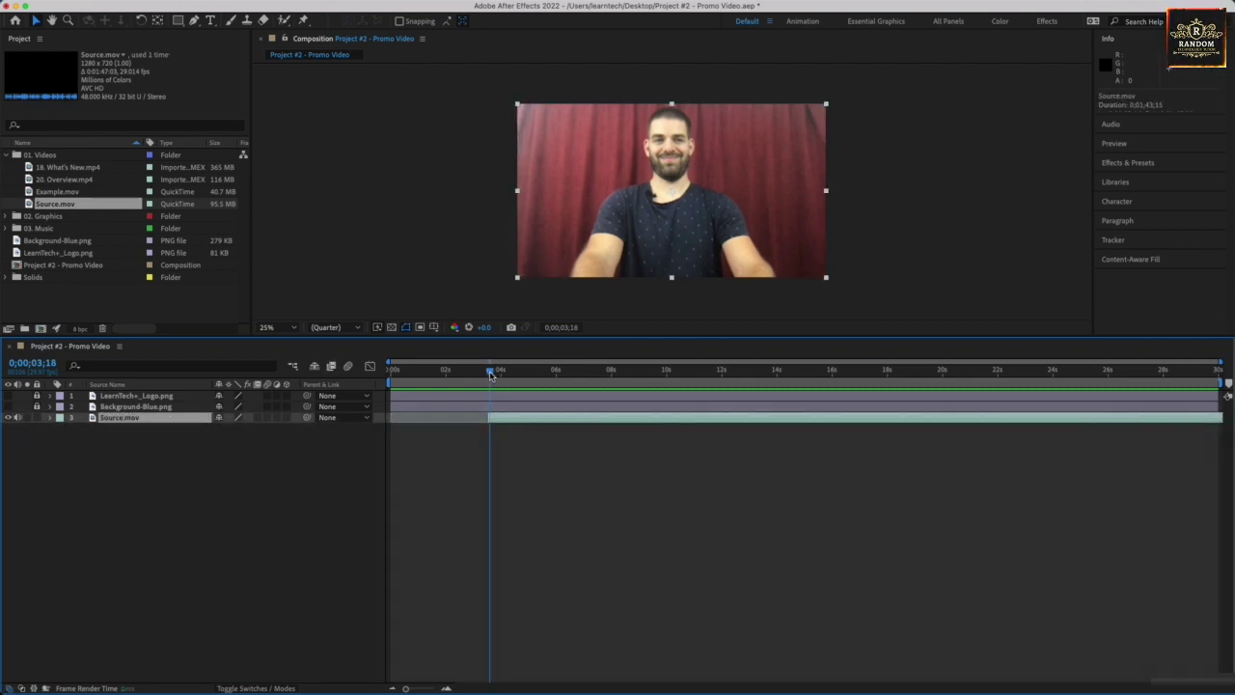
mouse_move(490, 374)
mouse_down()
mouse_move(532, 374)
mouse_move(504, 377)
mouse_up()
key(space)
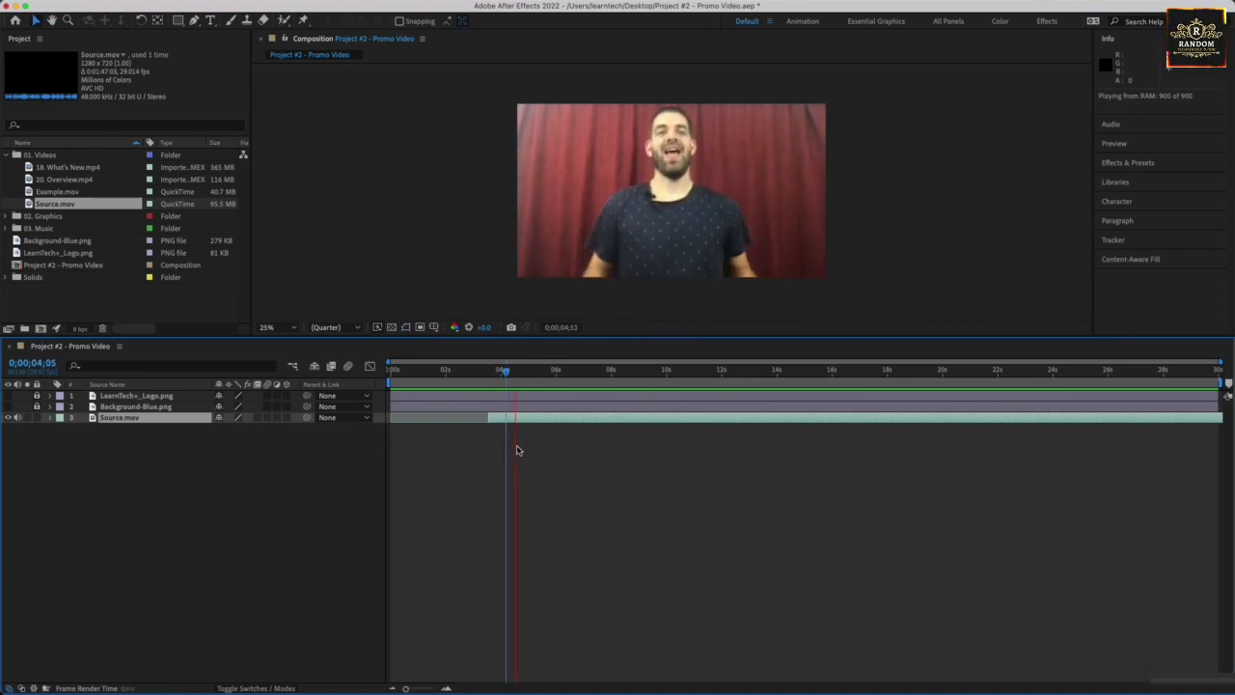
mouse_move(512, 376)
mouse_down()
mouse_move(488, 376)
mouse_move(508, 374)
mouse_up()
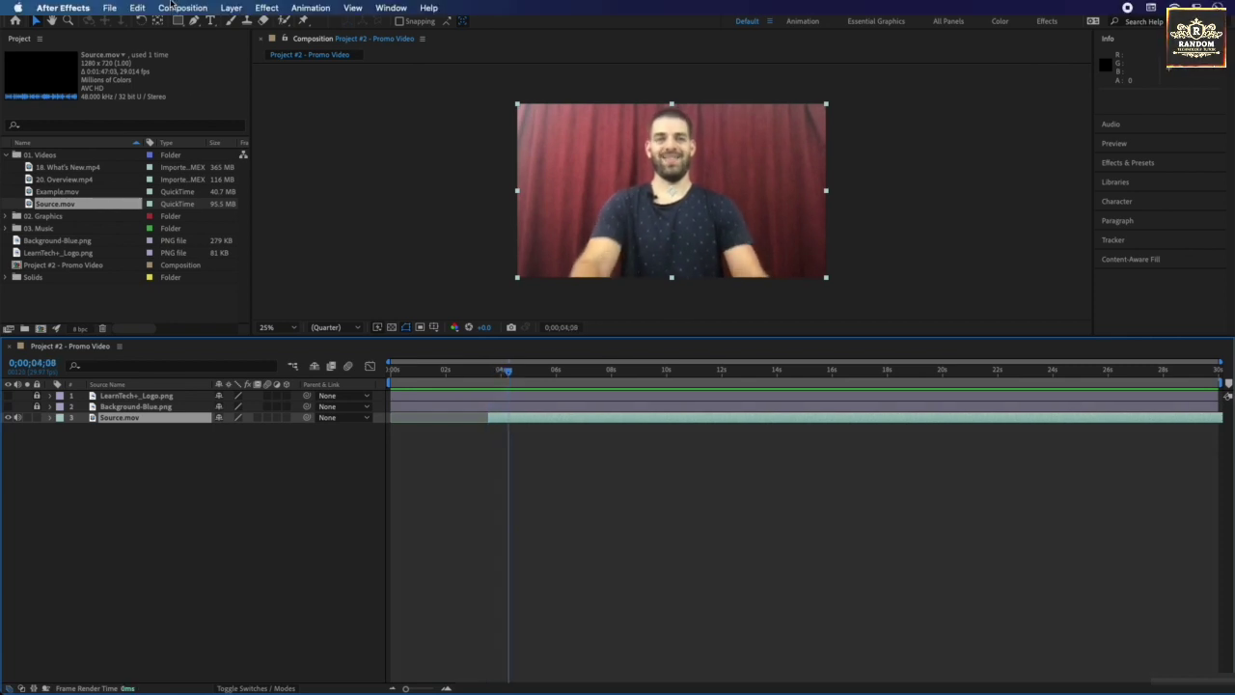
click(140, 7)
click(164, 196)
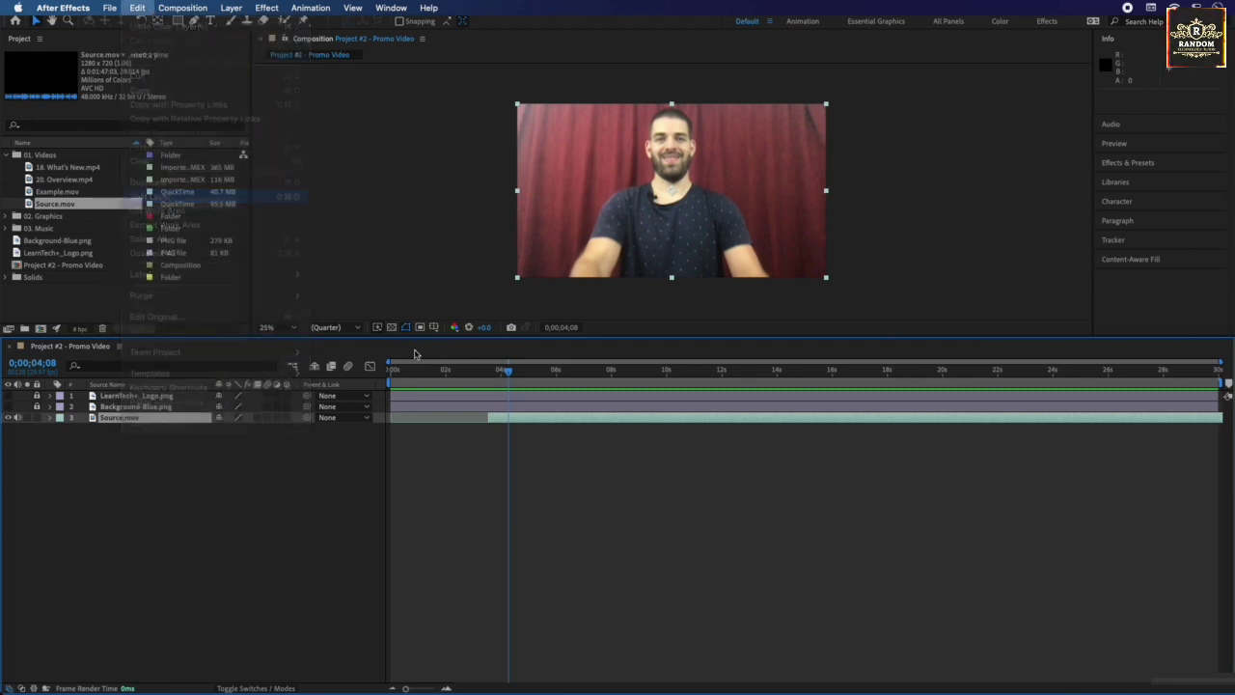
click(436, 428)
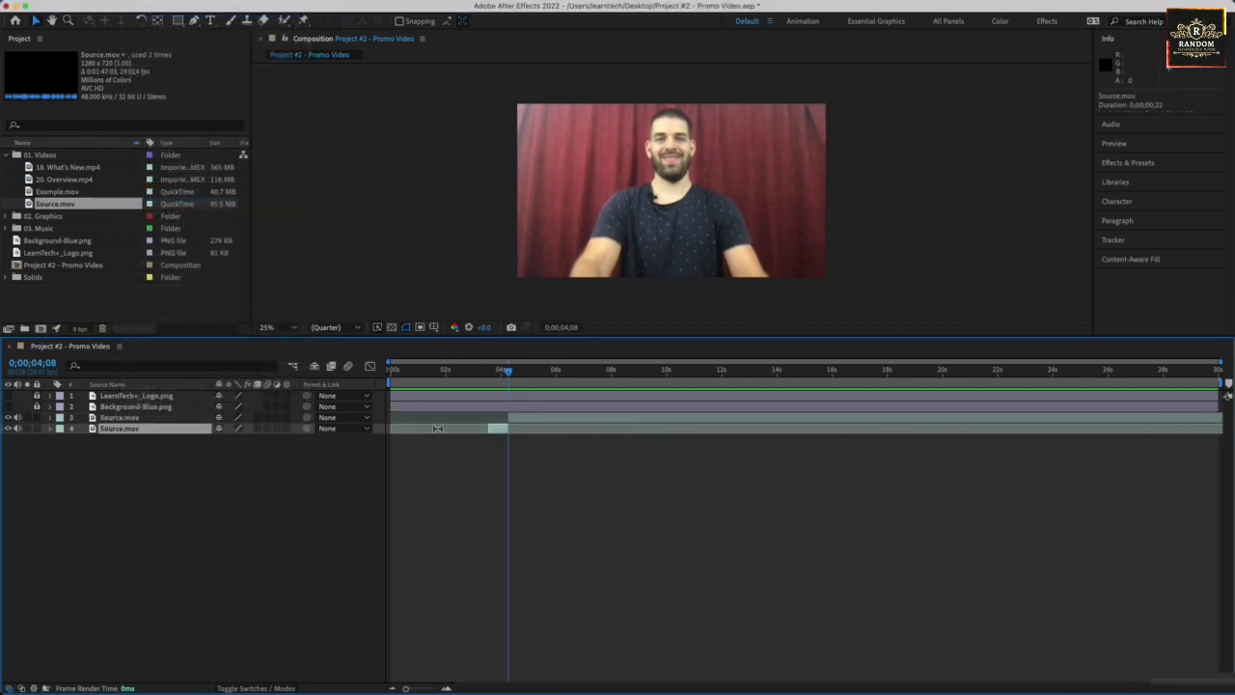
key(Delete)
Step: Shift the trimmed Source.mov layer to start at the beginning of the timeline and play it from 0;00;00;00
drag(516, 420, 404, 421)
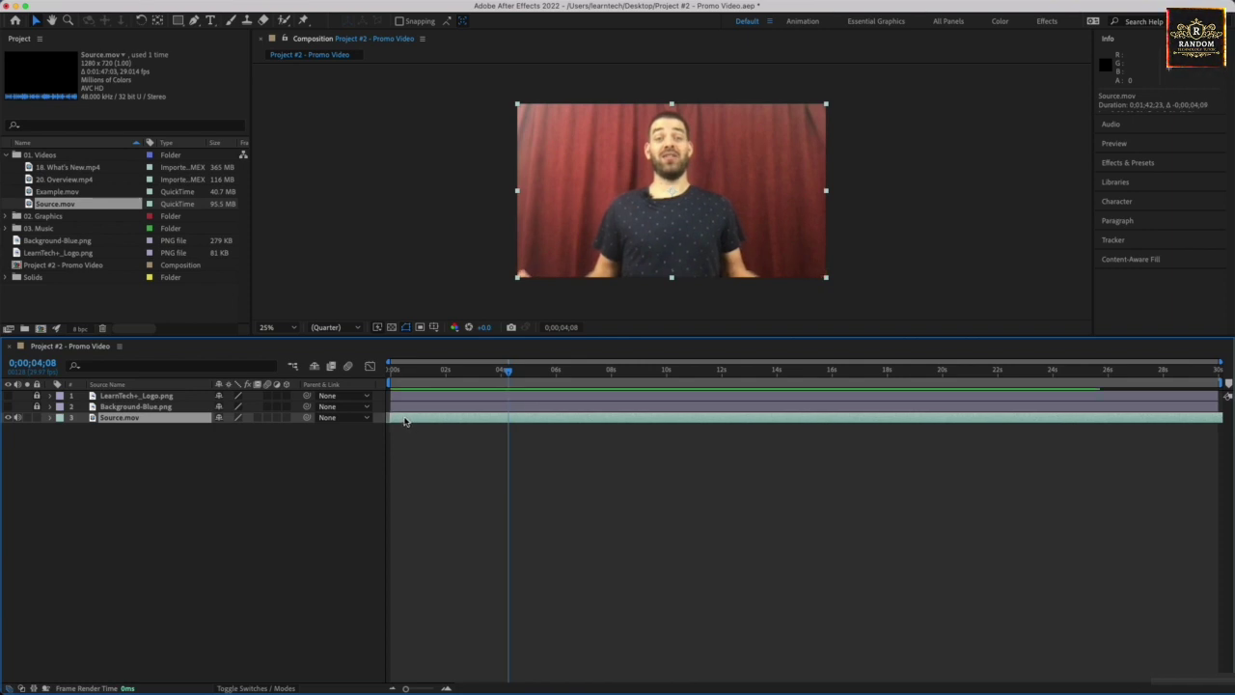
key(Home)
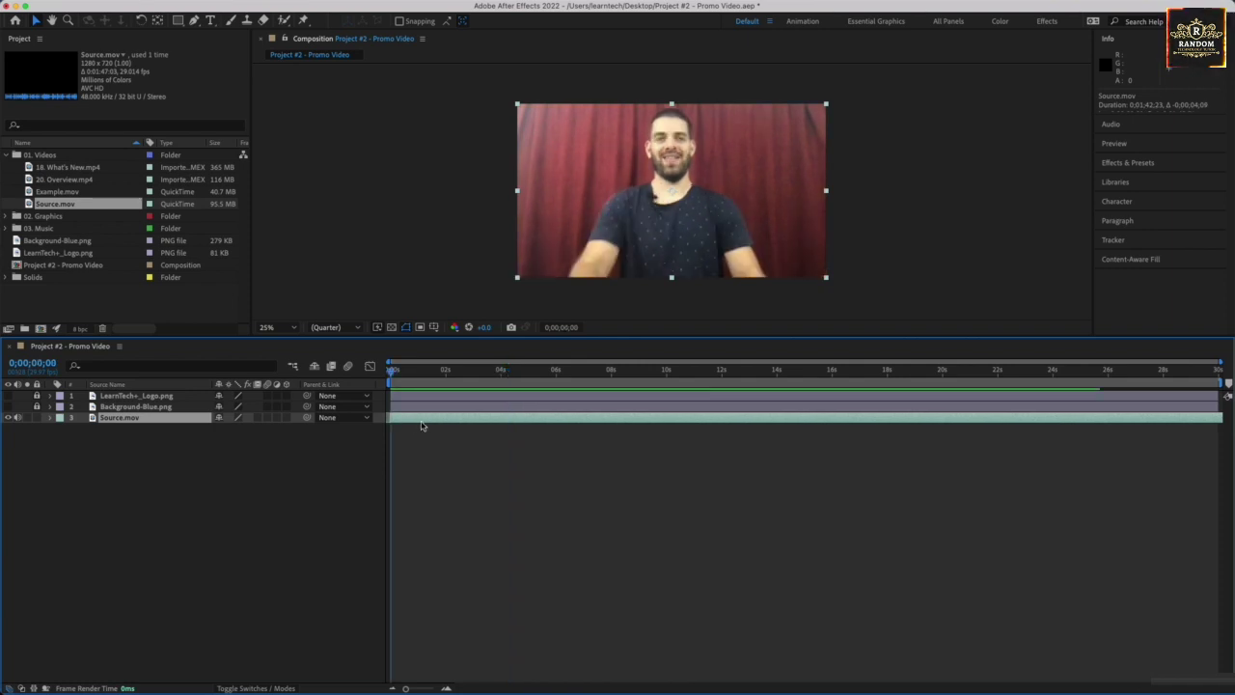
key(space)
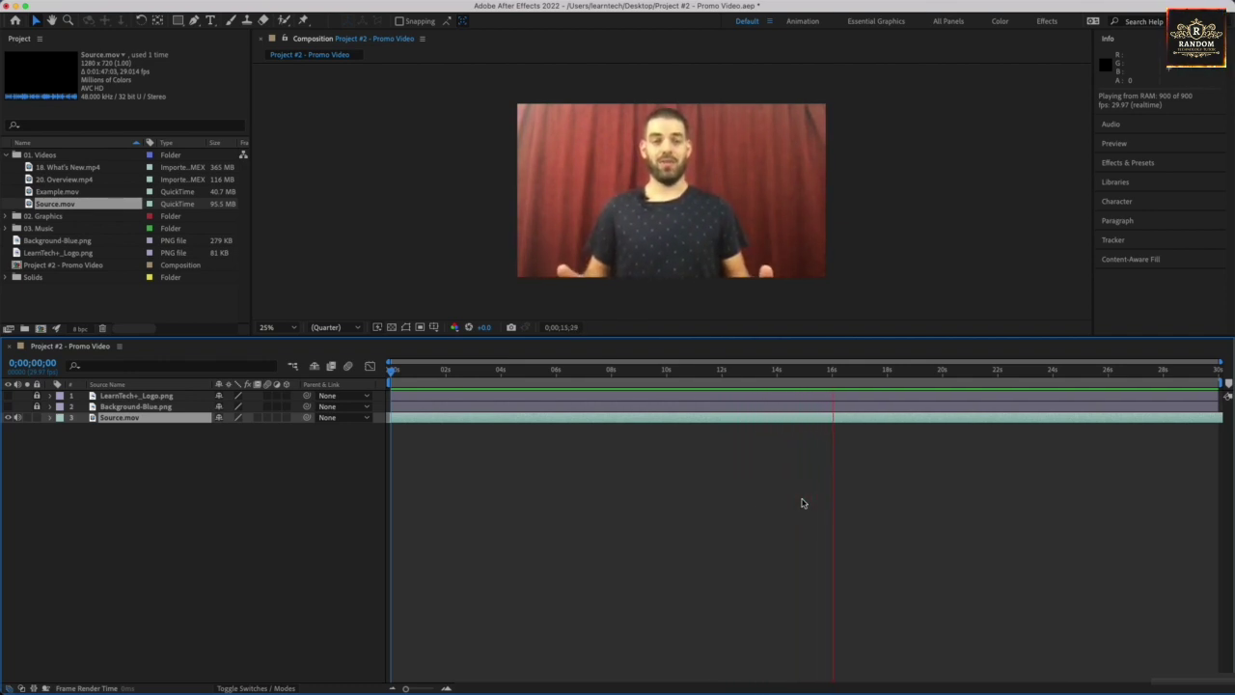
key(space)
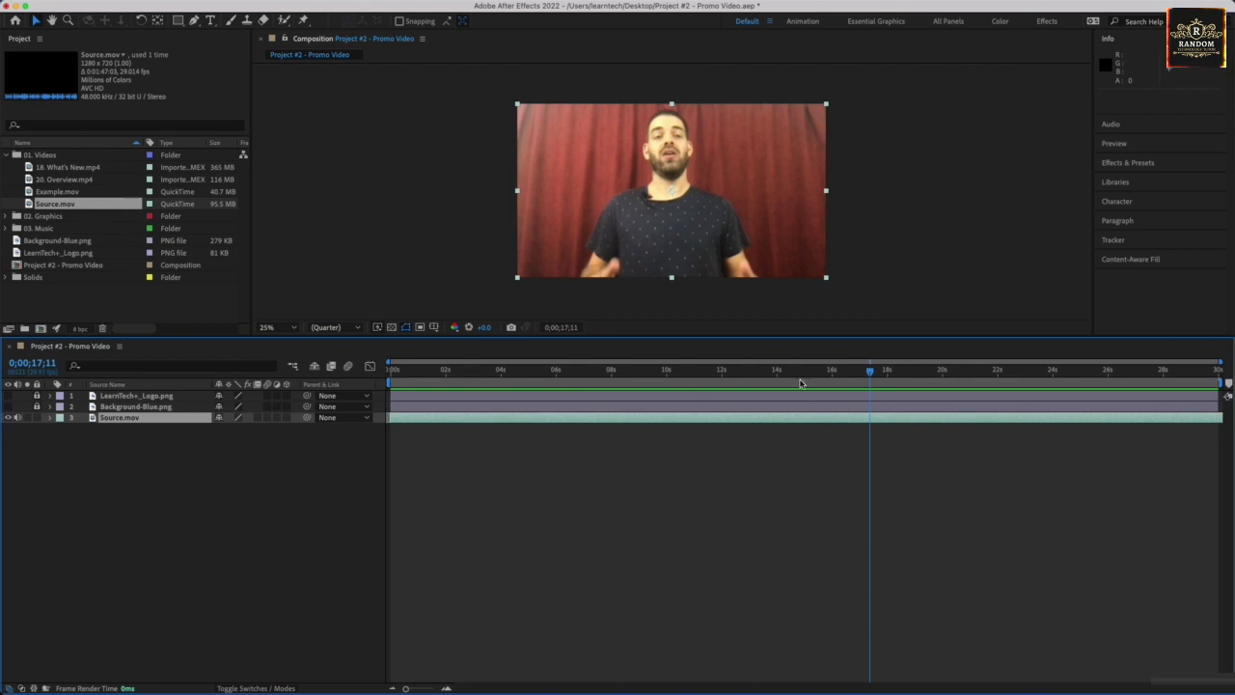
Step: Replay the footage between about 10 and 13 seconds to find the cut point, and split Source.mov at 0;00;12;05
drag(780, 372, 695, 373)
key(space)
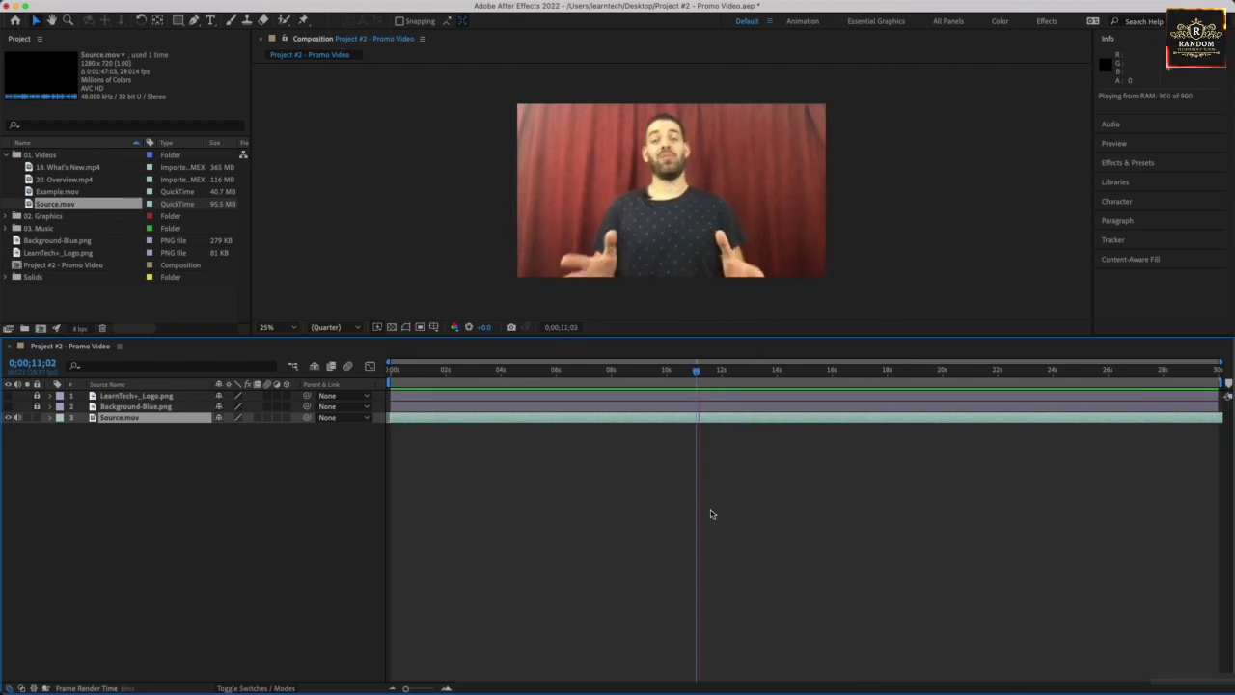
click(740, 364)
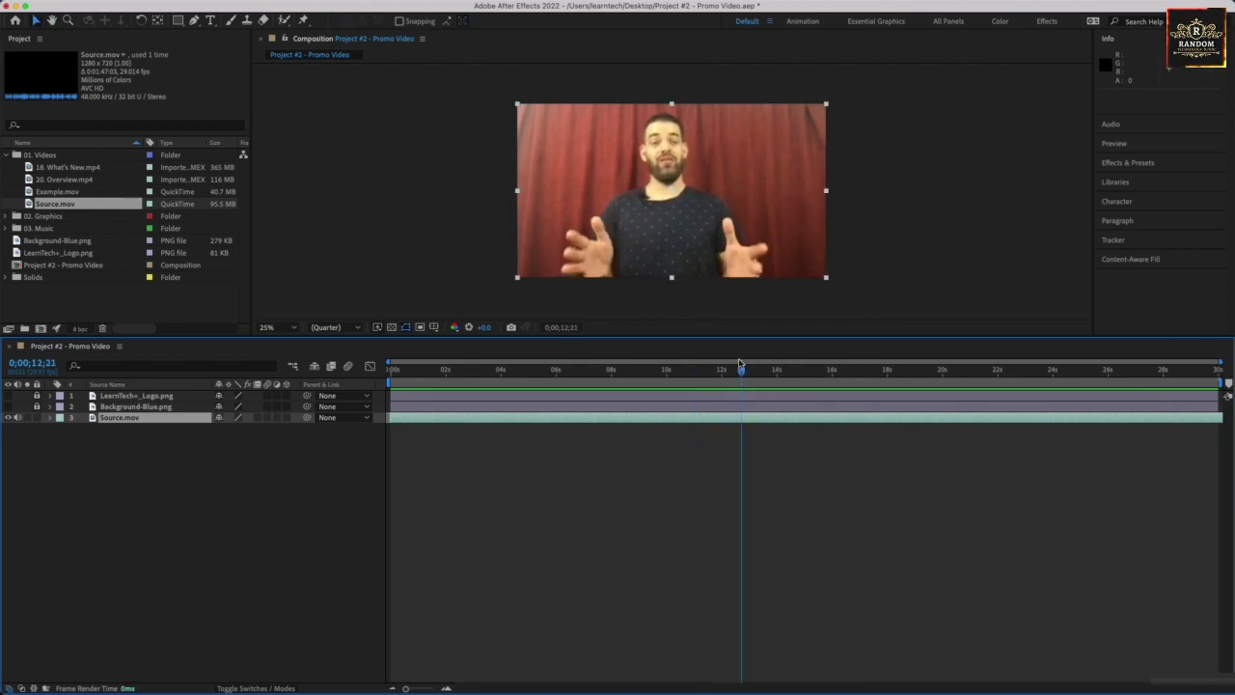
drag(741, 371, 665, 371)
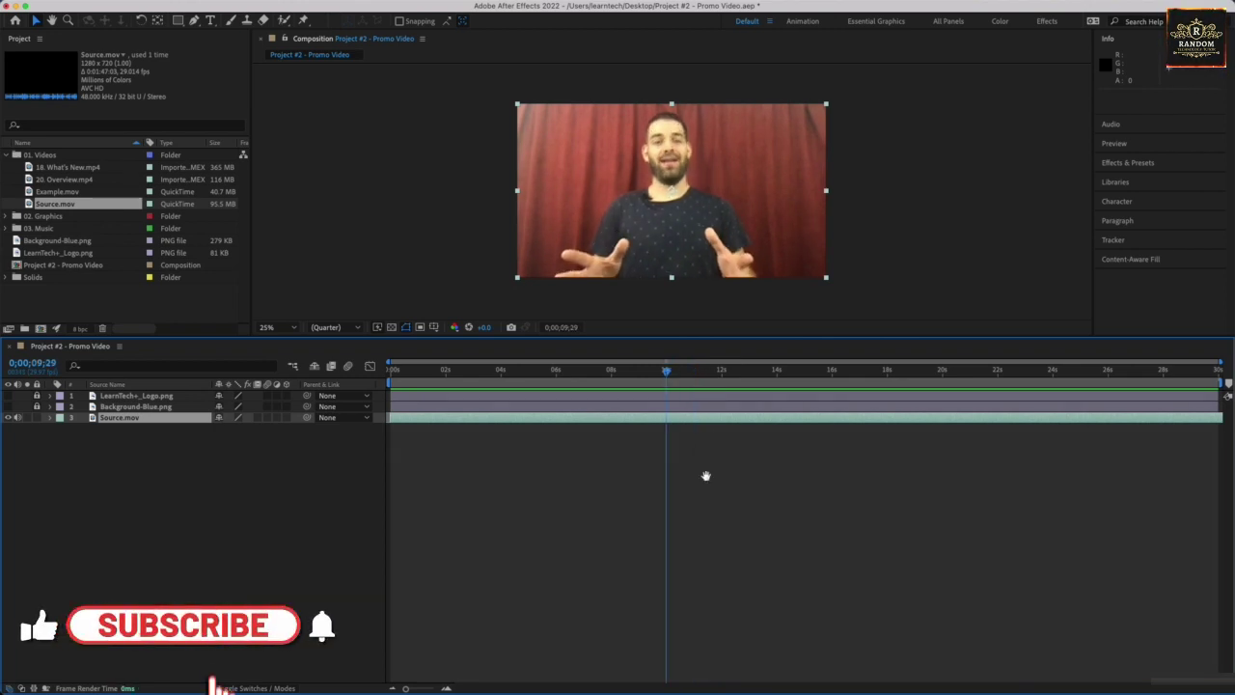
key(space)
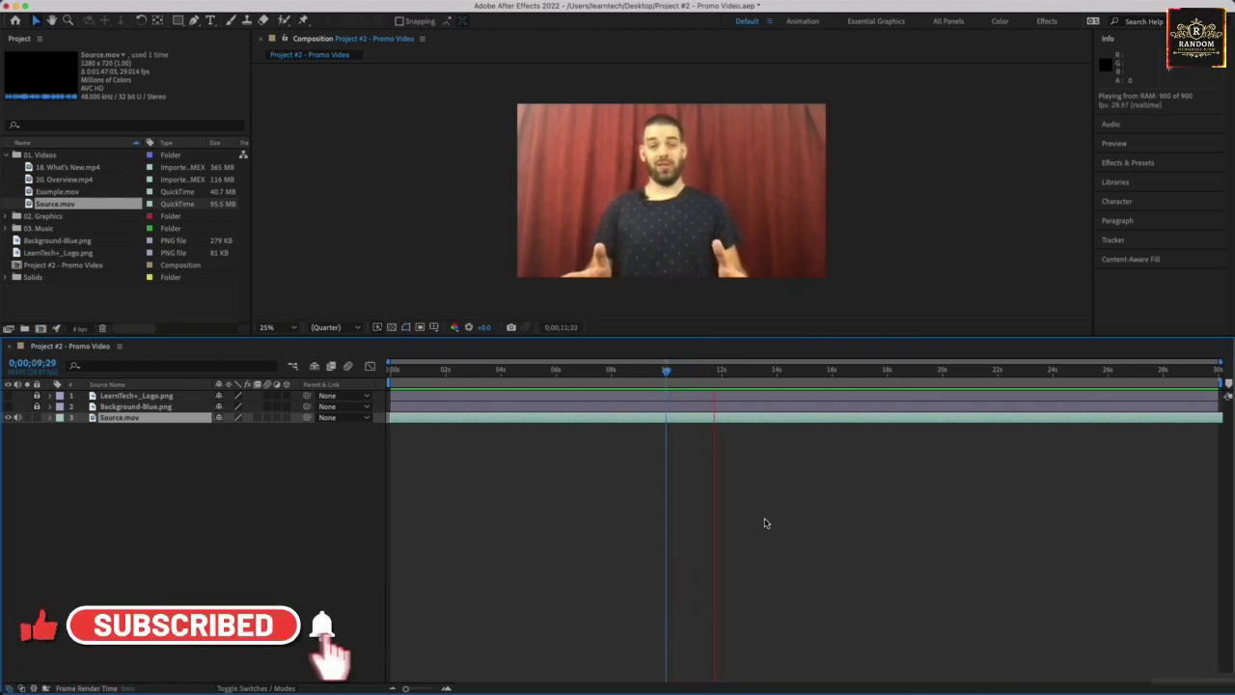
key(space)
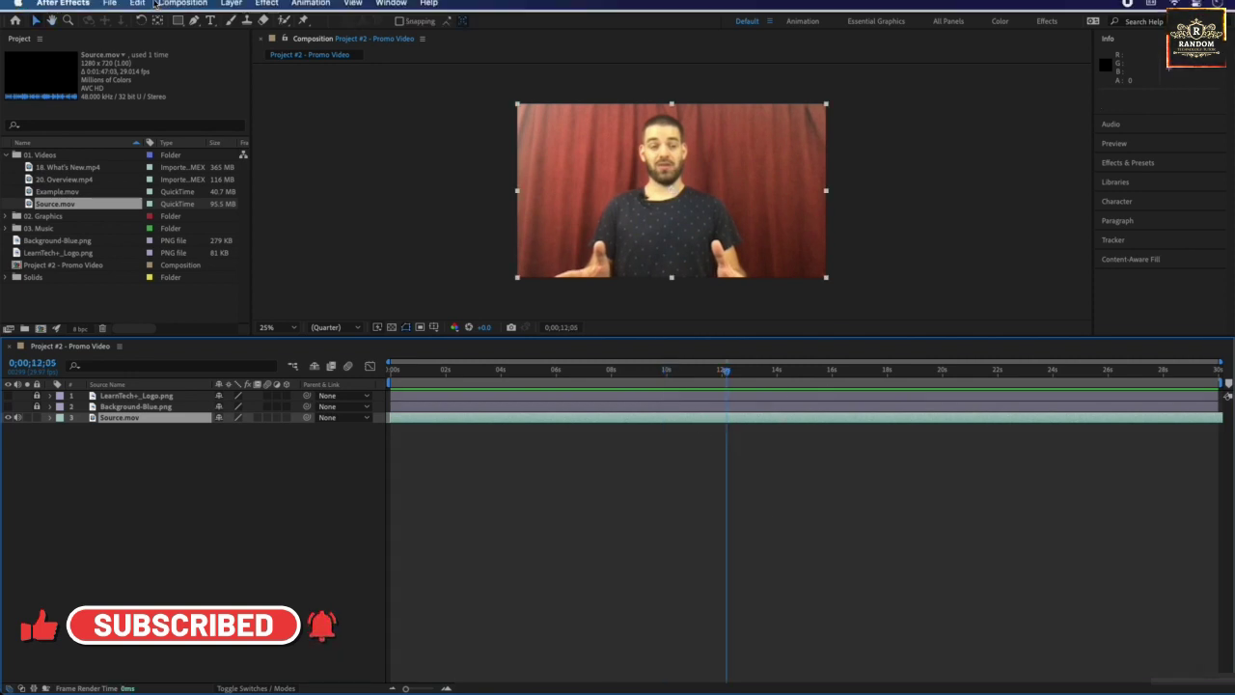
click(141, 7)
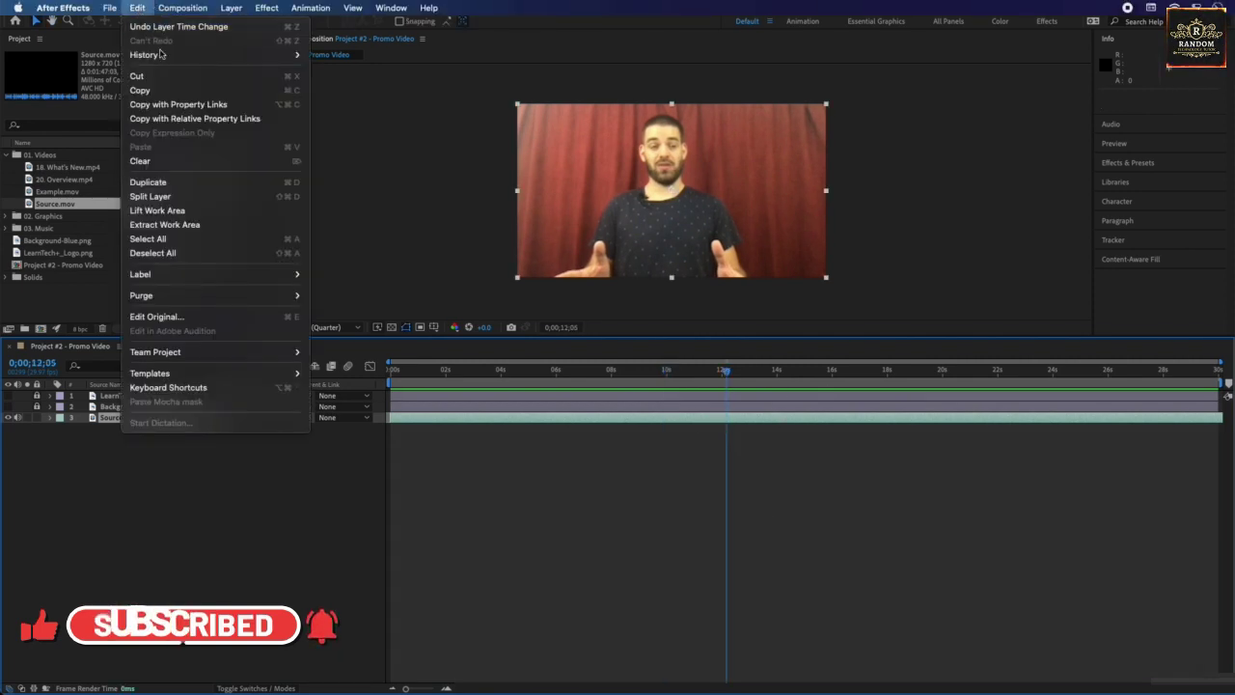
click(183, 197)
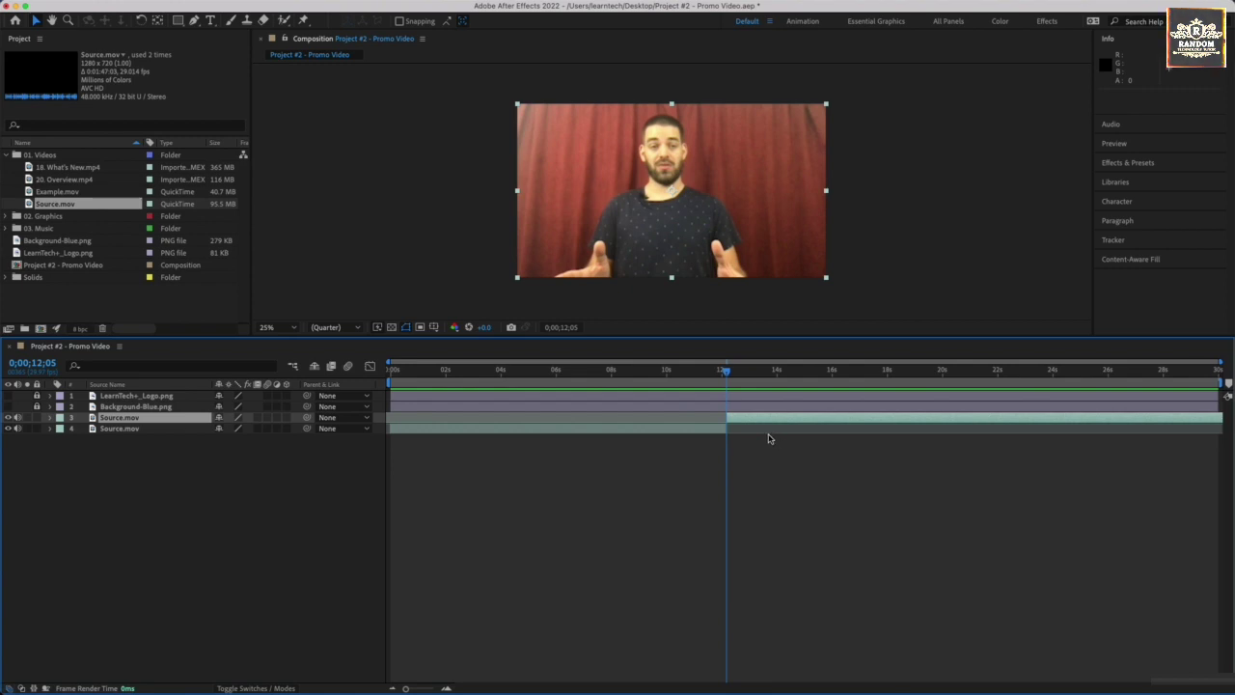
Step: Split the second Source.mov segment at 0;00;17;18 and delete the piece between 0;00;12;05 and that cut
click(516, 432)
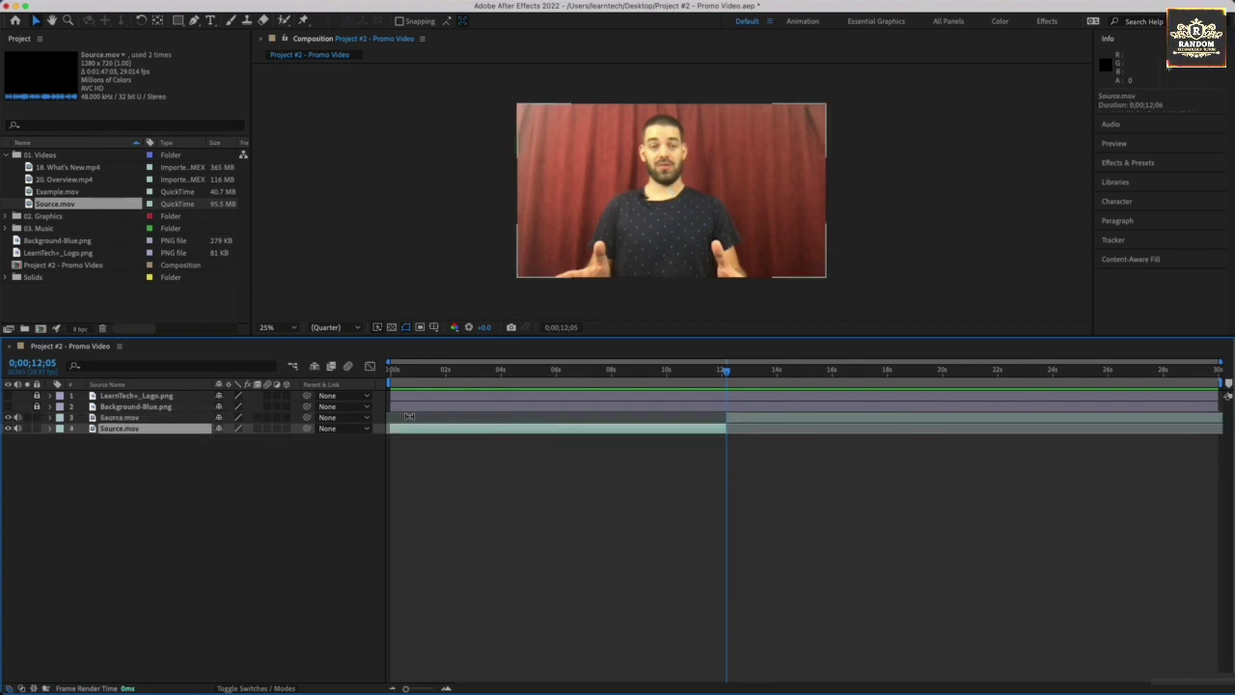
click(736, 417)
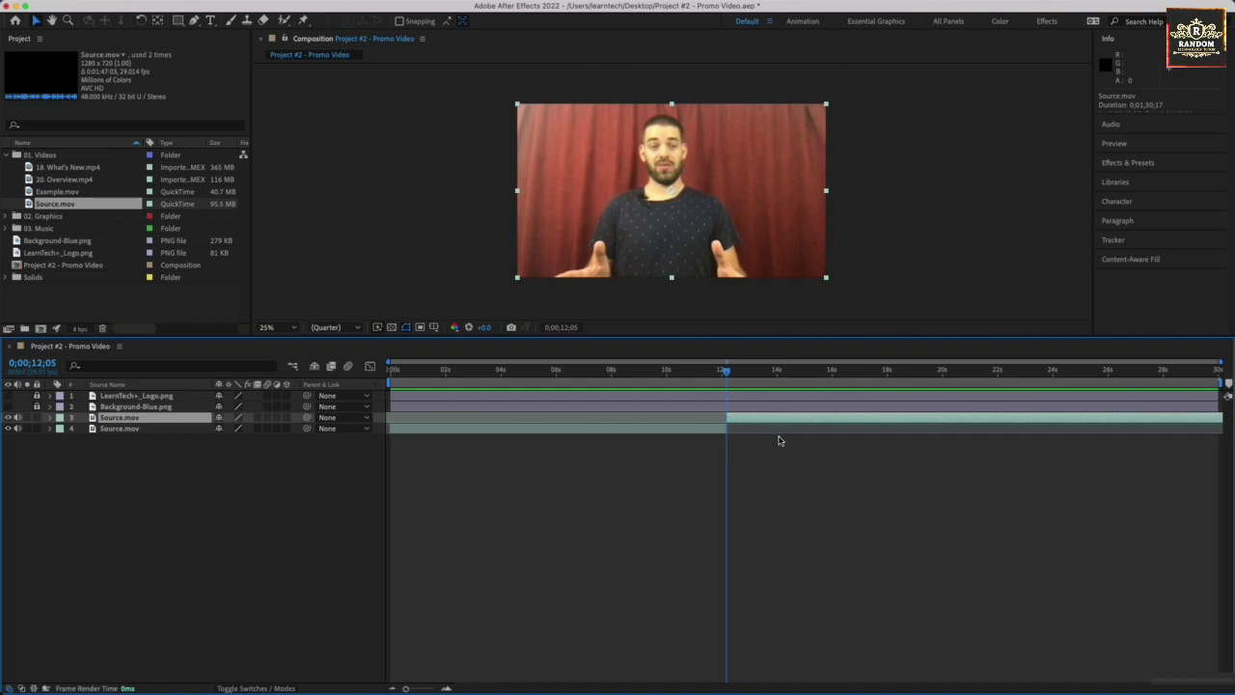
key(space)
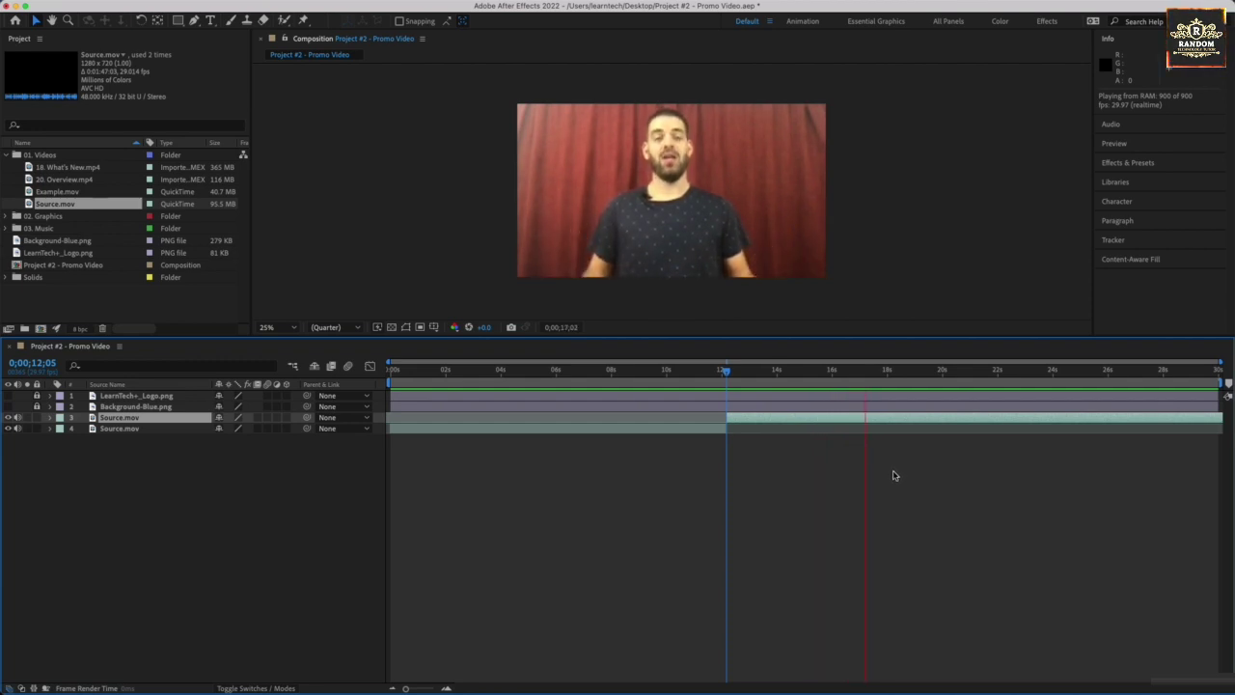
key(space)
key(v)
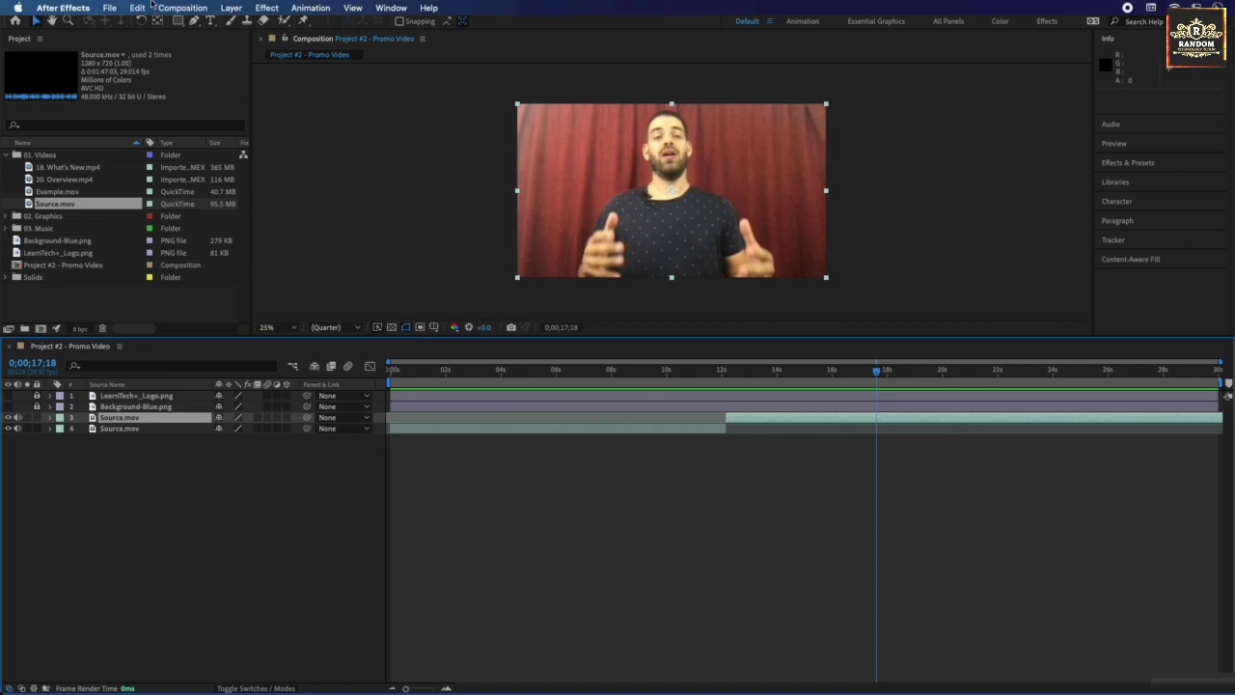
click(143, 8)
mouse_move(147, 7)
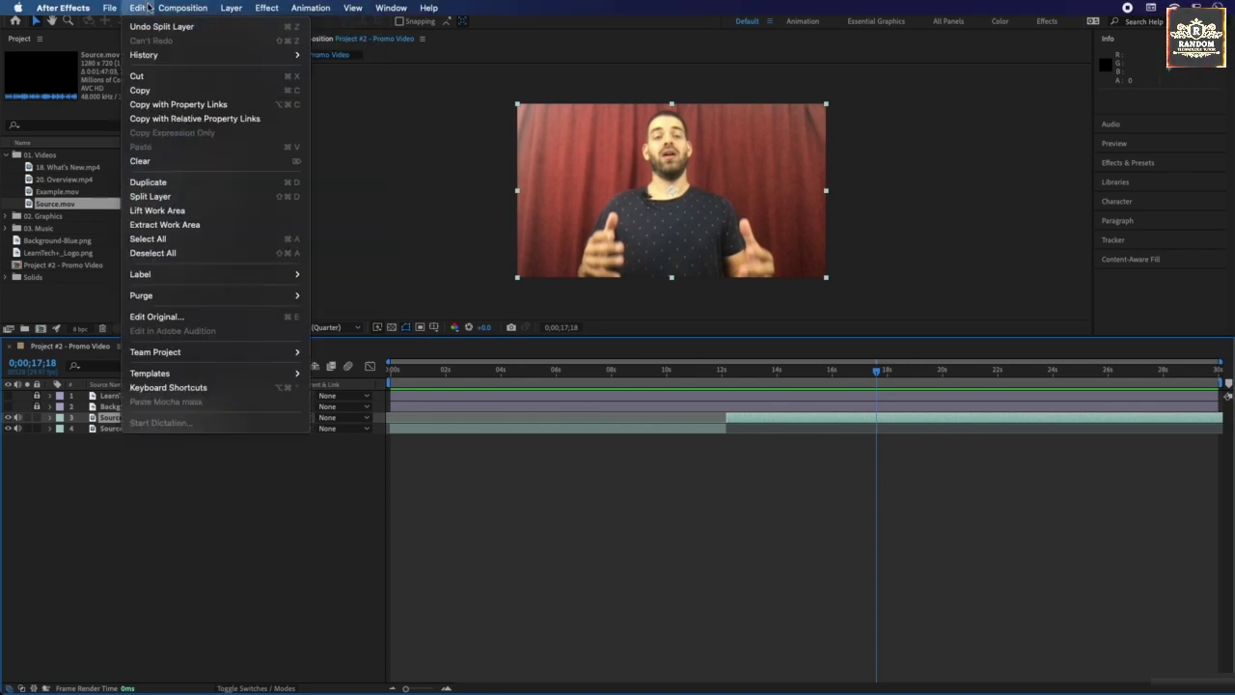
click(166, 198)
click(838, 433)
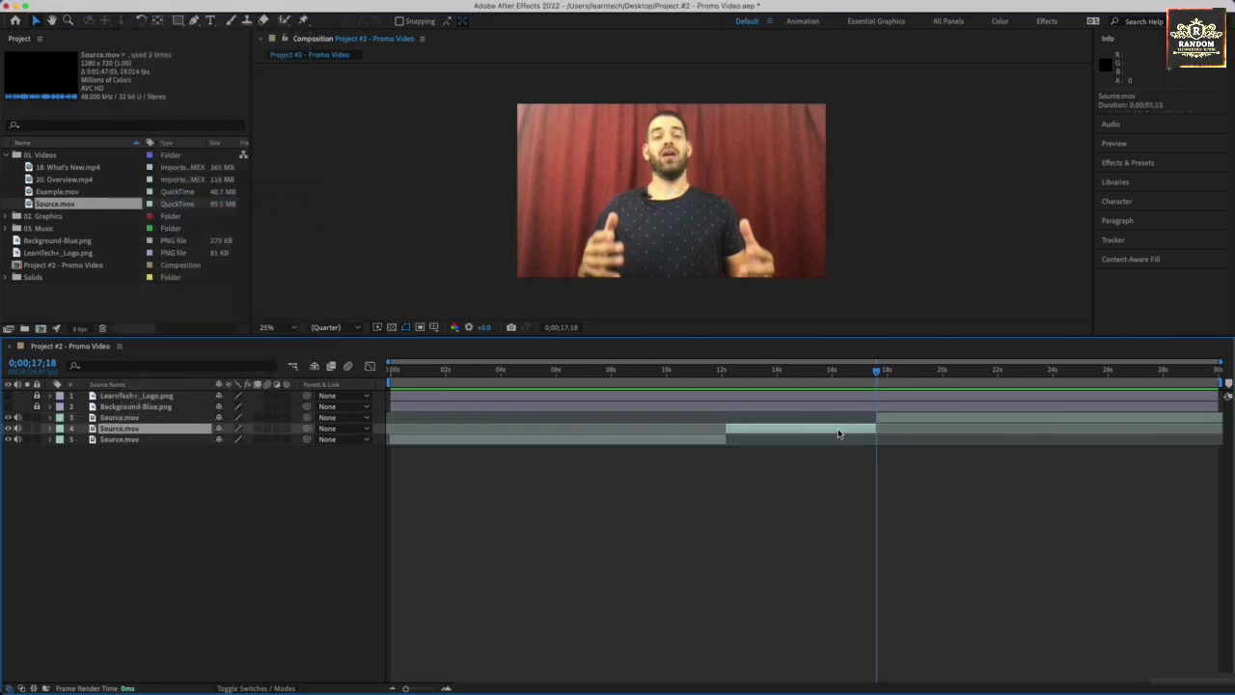
key(Delete)
Step: Play the last Source.mov segment from about 0;00;17;17 to review where its usable footage begins
click(904, 421)
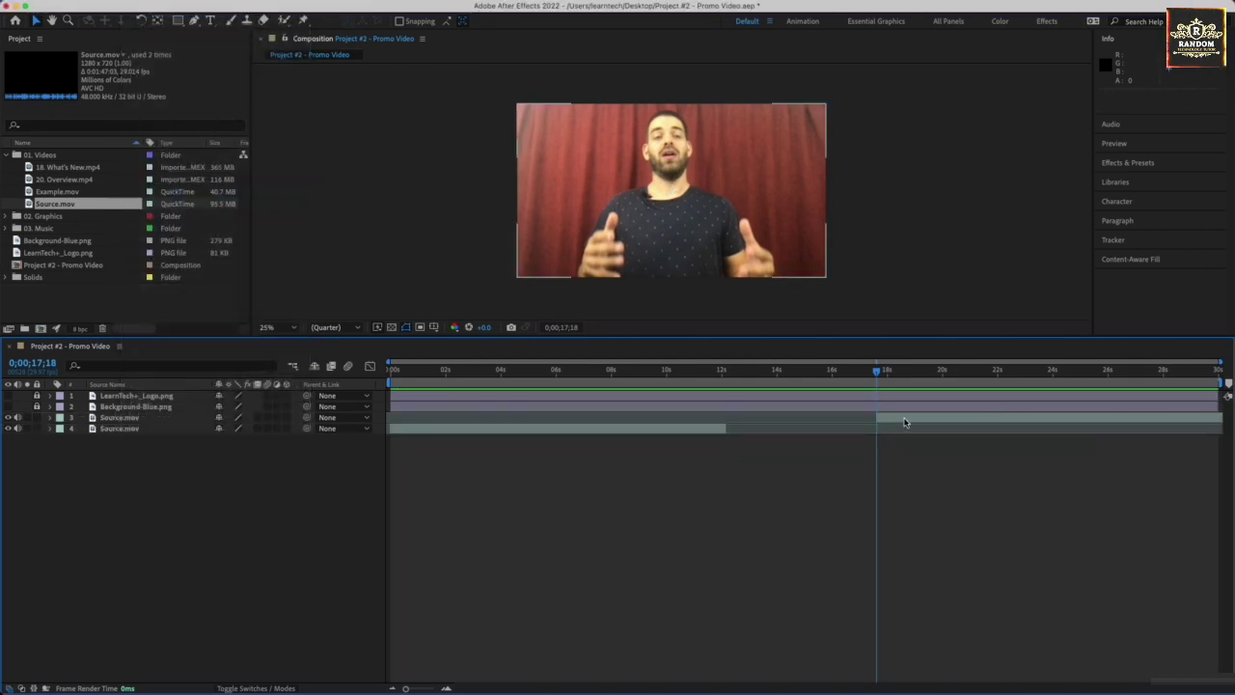
click(904, 451)
key(space)
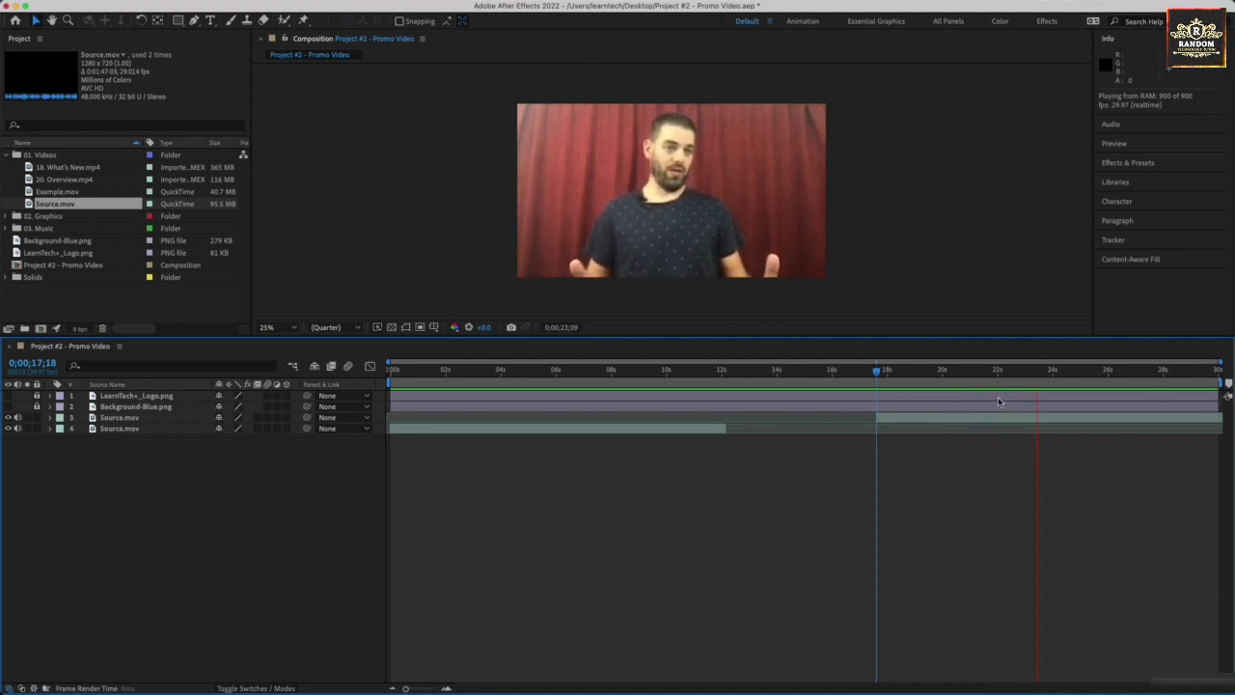
key(space)
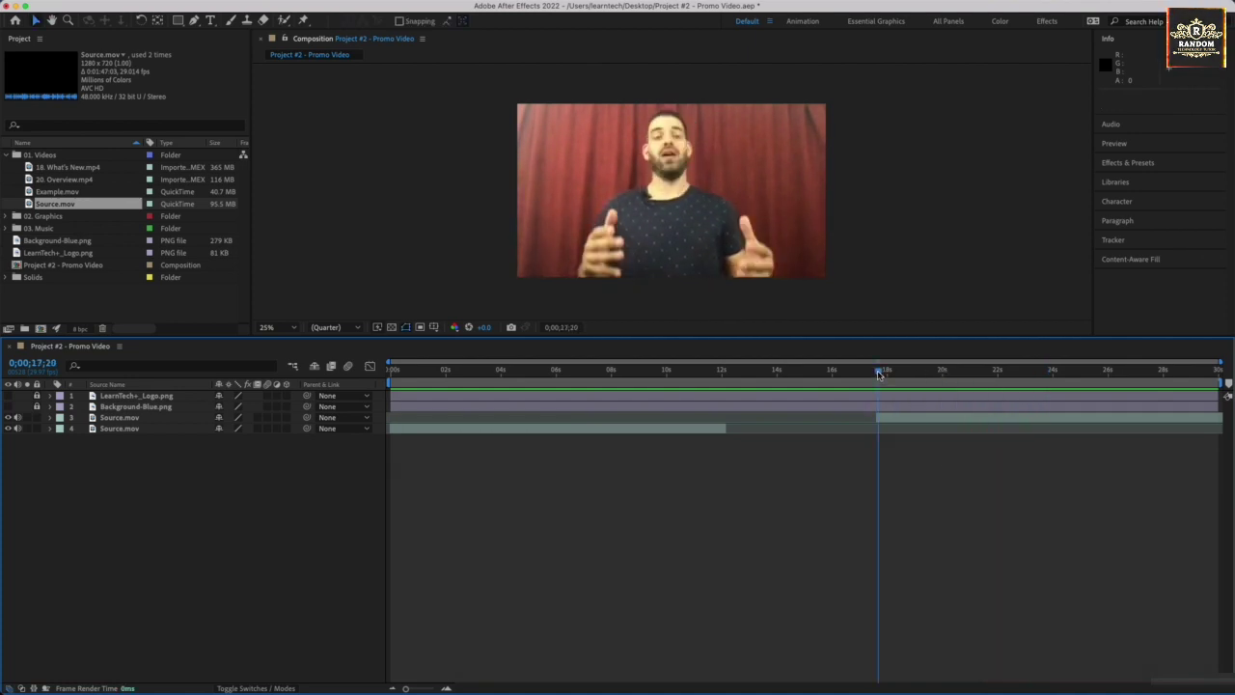
click(876, 374)
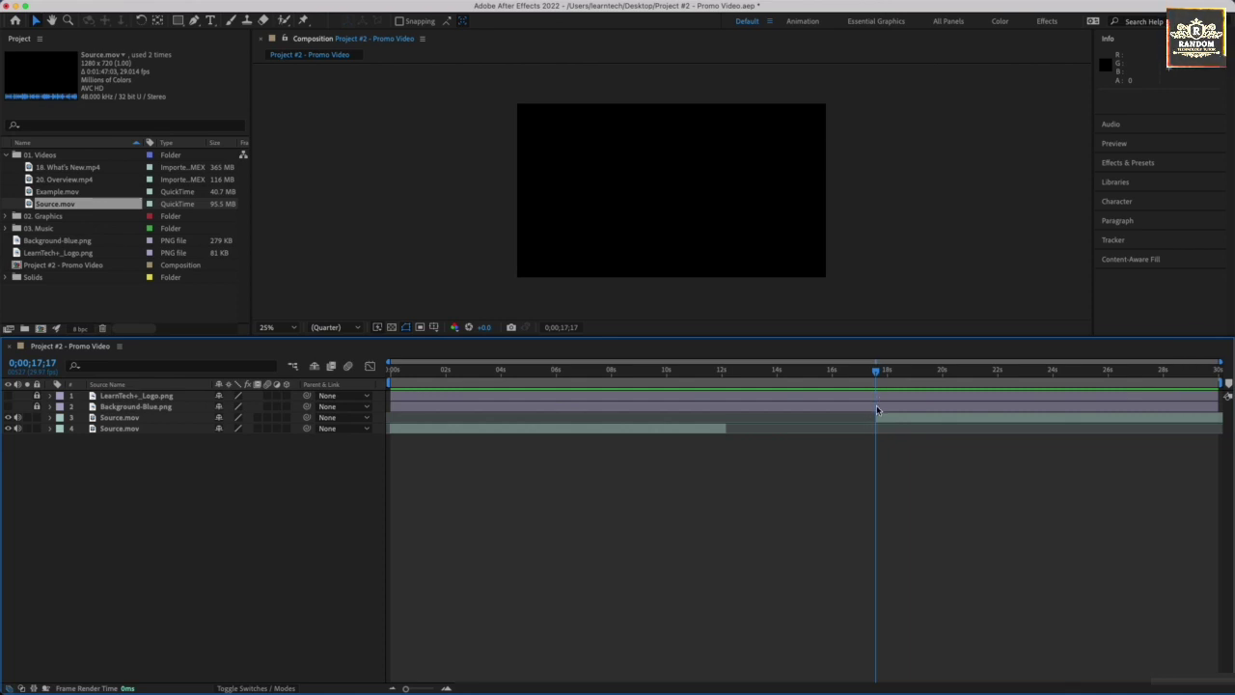
key(space)
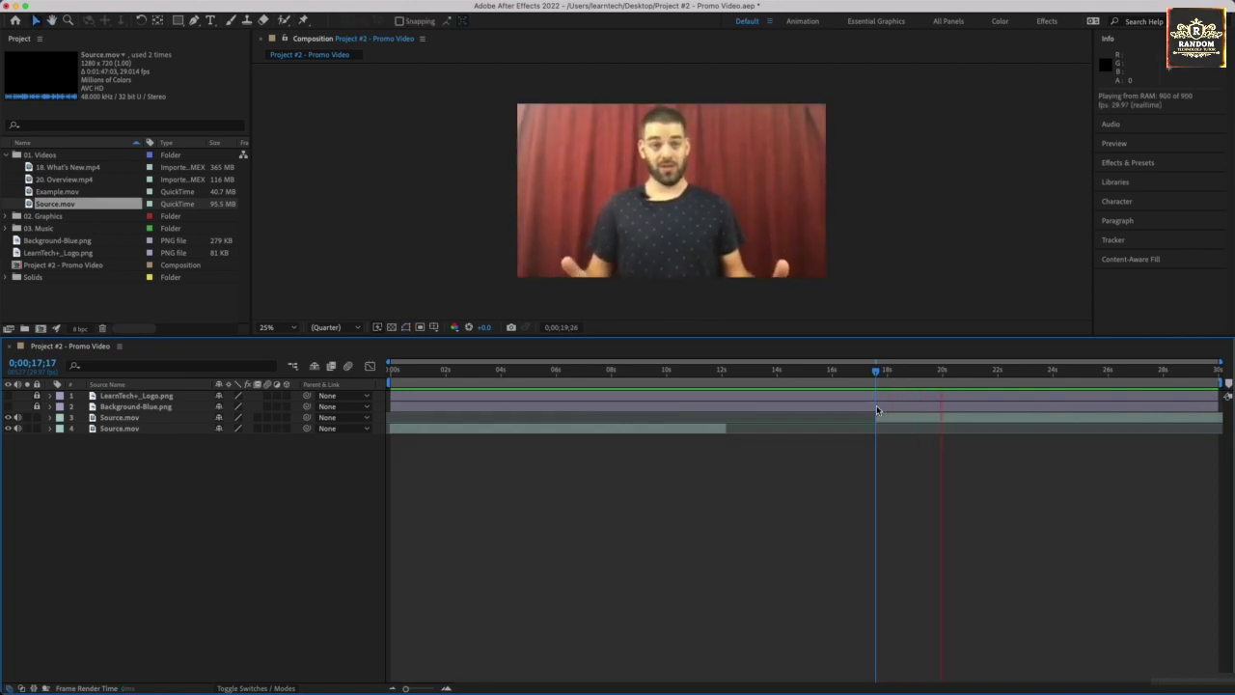
key(space)
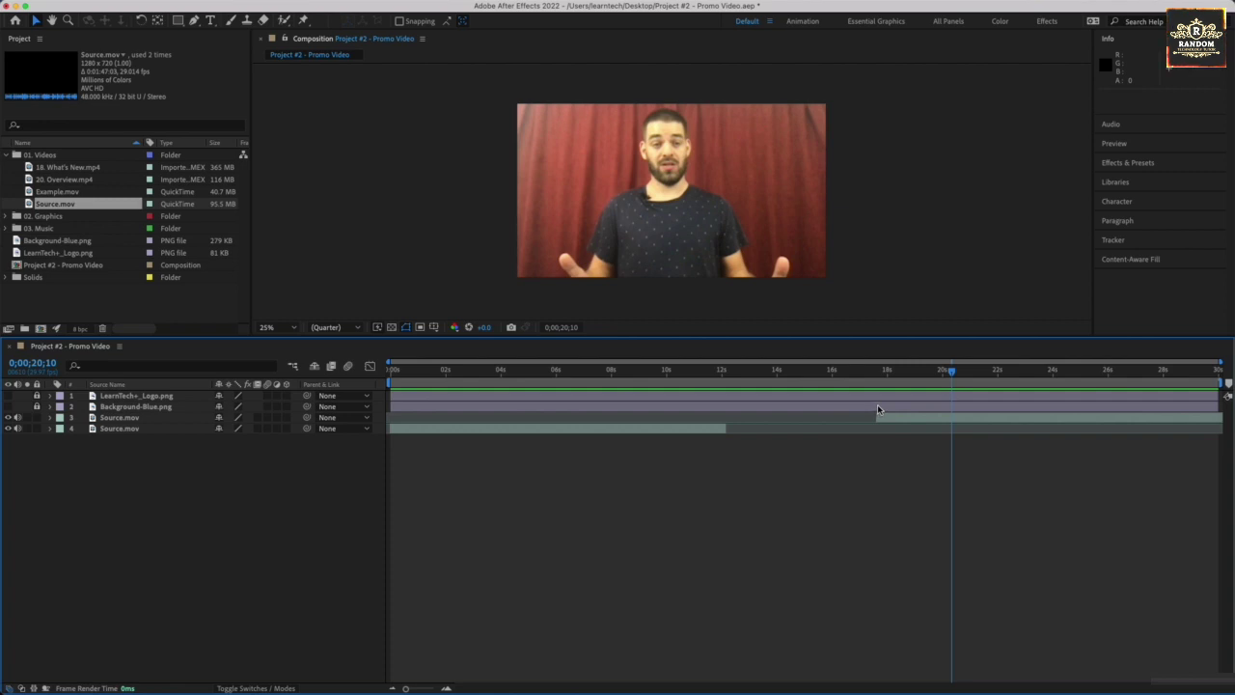
Step: Split the last Source.mov segment at 0;00;20;10 and delete the piece before that cut
click(137, 8)
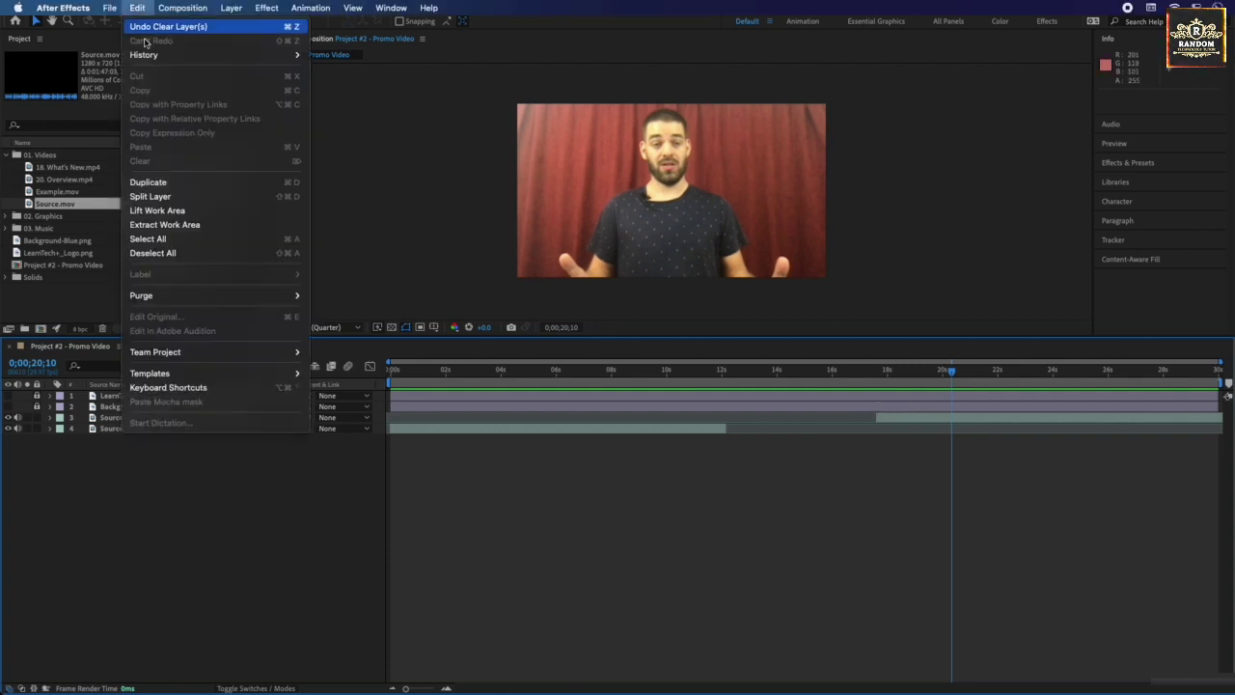
click(151, 196)
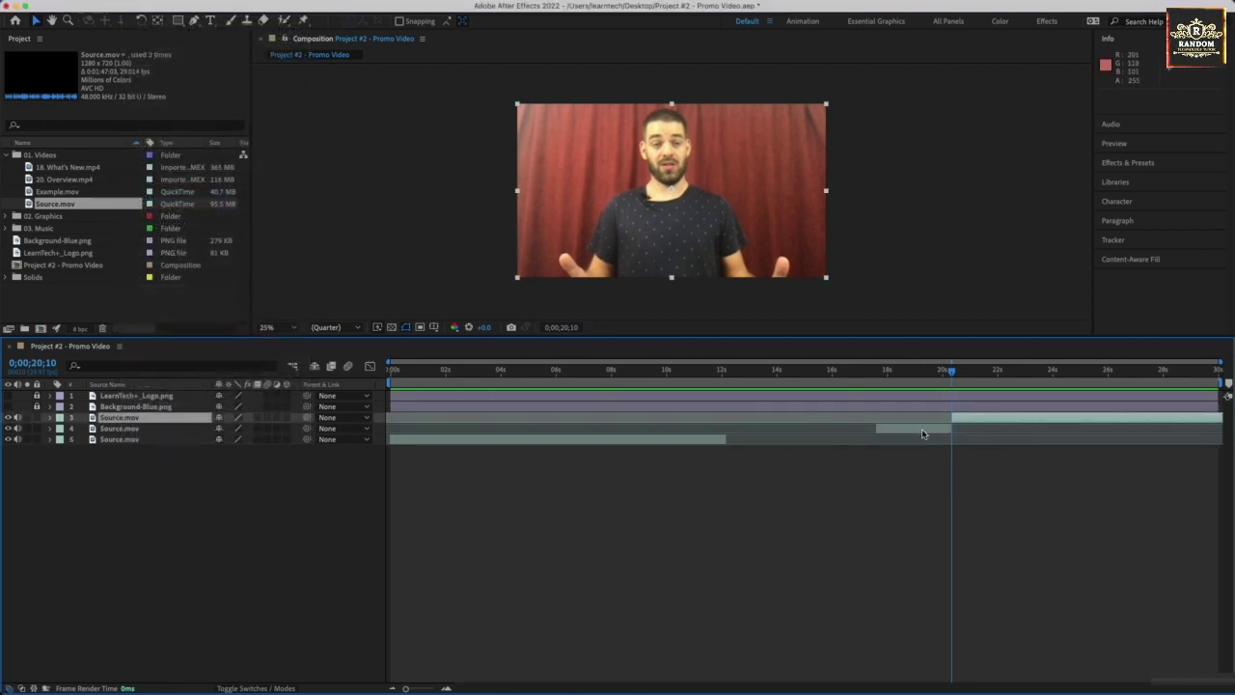
click(922, 433)
key(Delete)
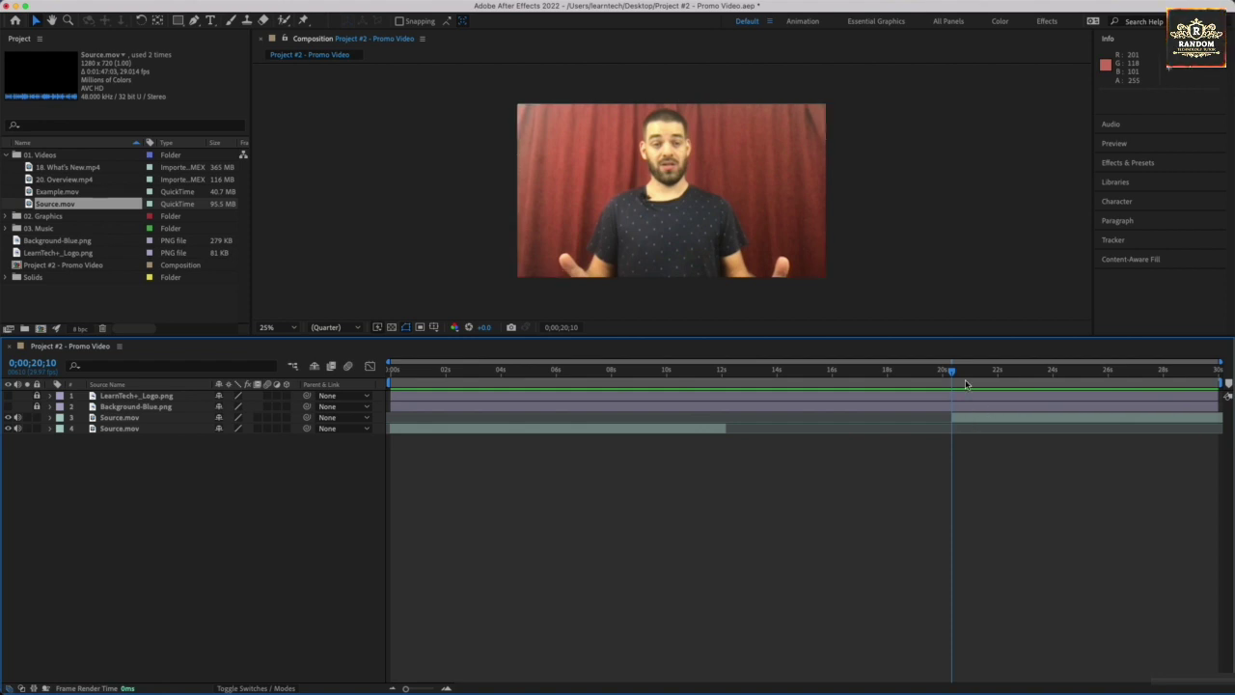
Step: Play the remaining Source.mov segment from 0;00;20;10, and move it to start right where the first segment ends
key(space)
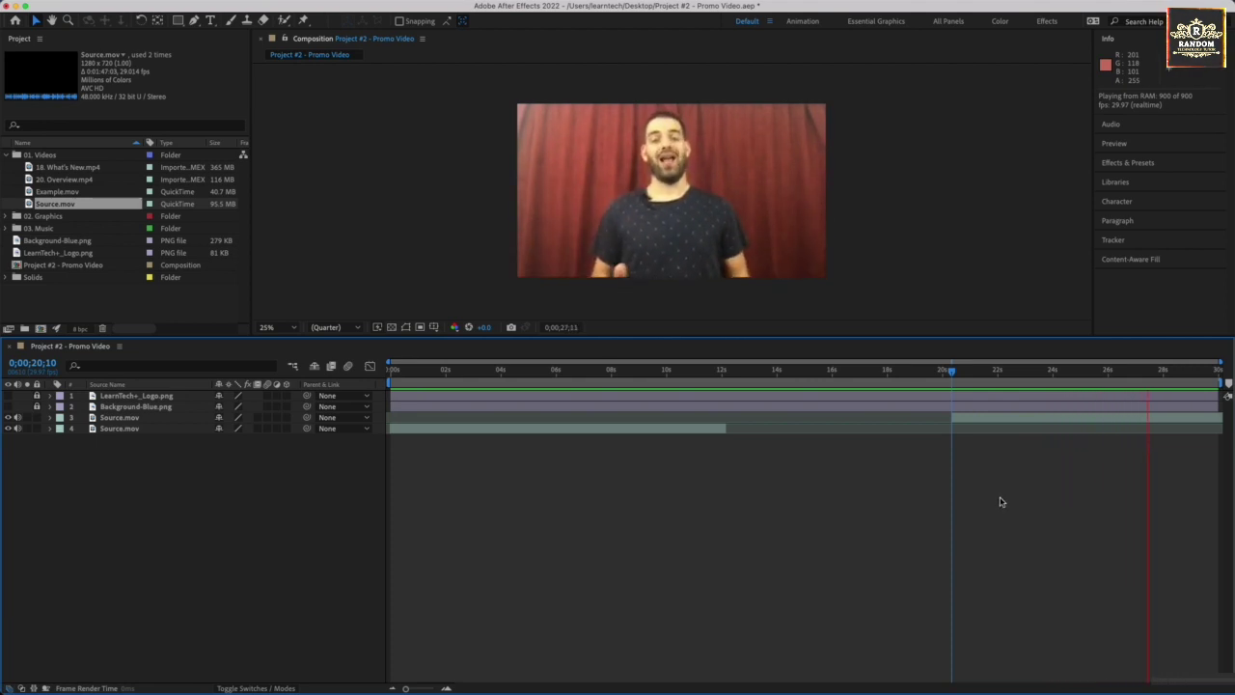
key(space)
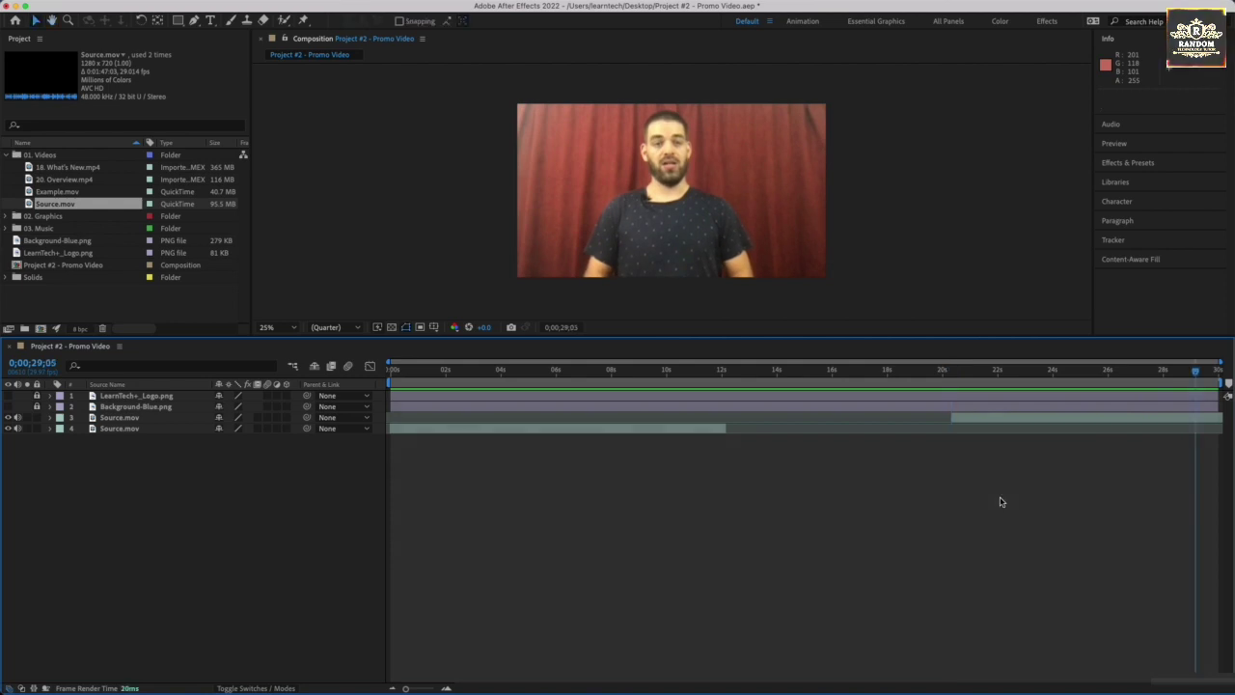
drag(994, 418, 781, 397)
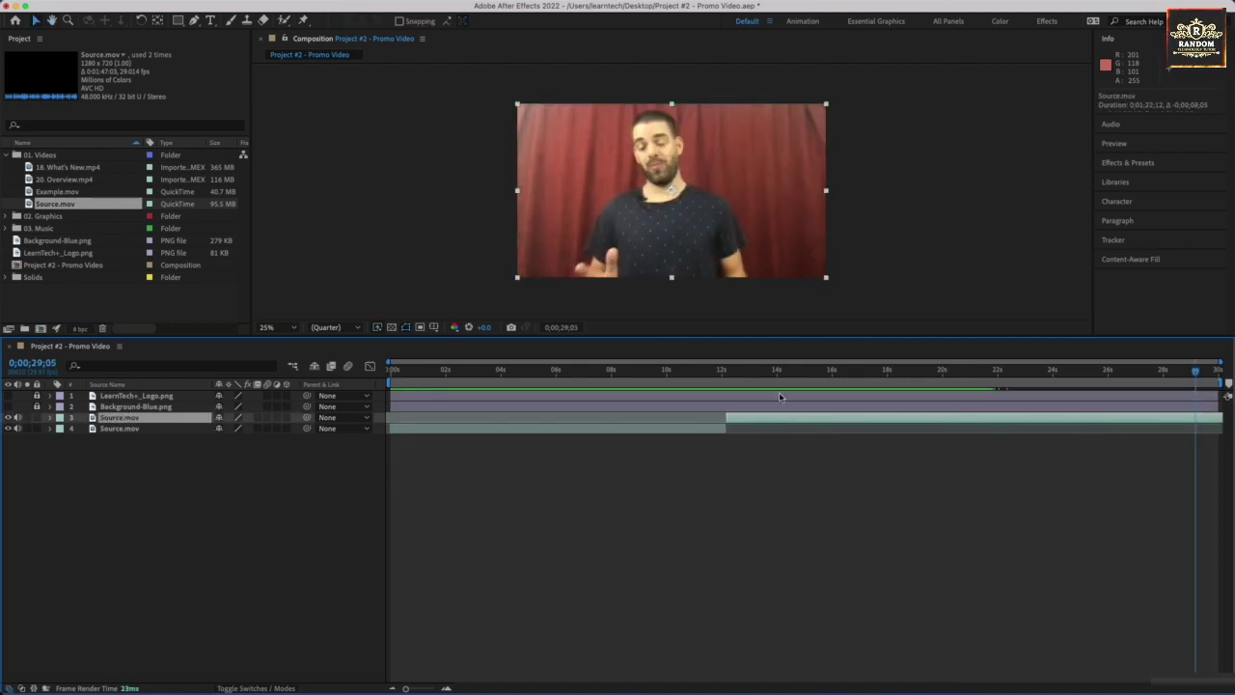
Step: Play the joined footage from 0;00;17;21 to review it, and save the project
click(880, 371)
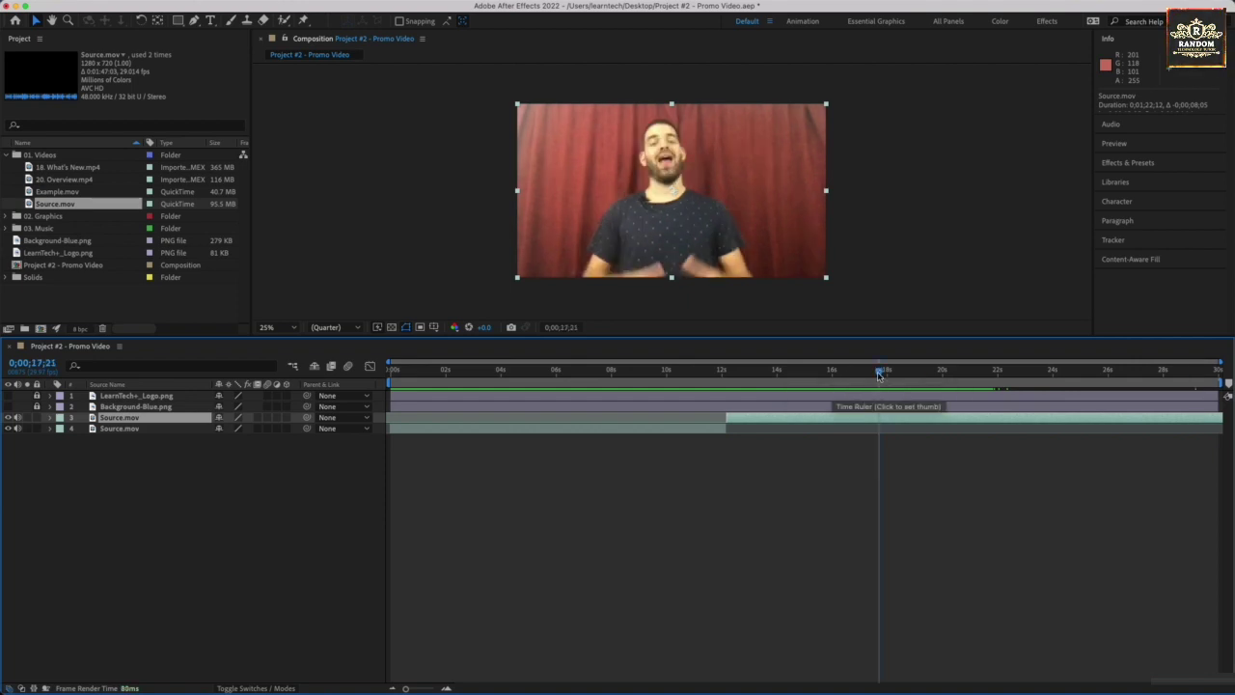
key(space)
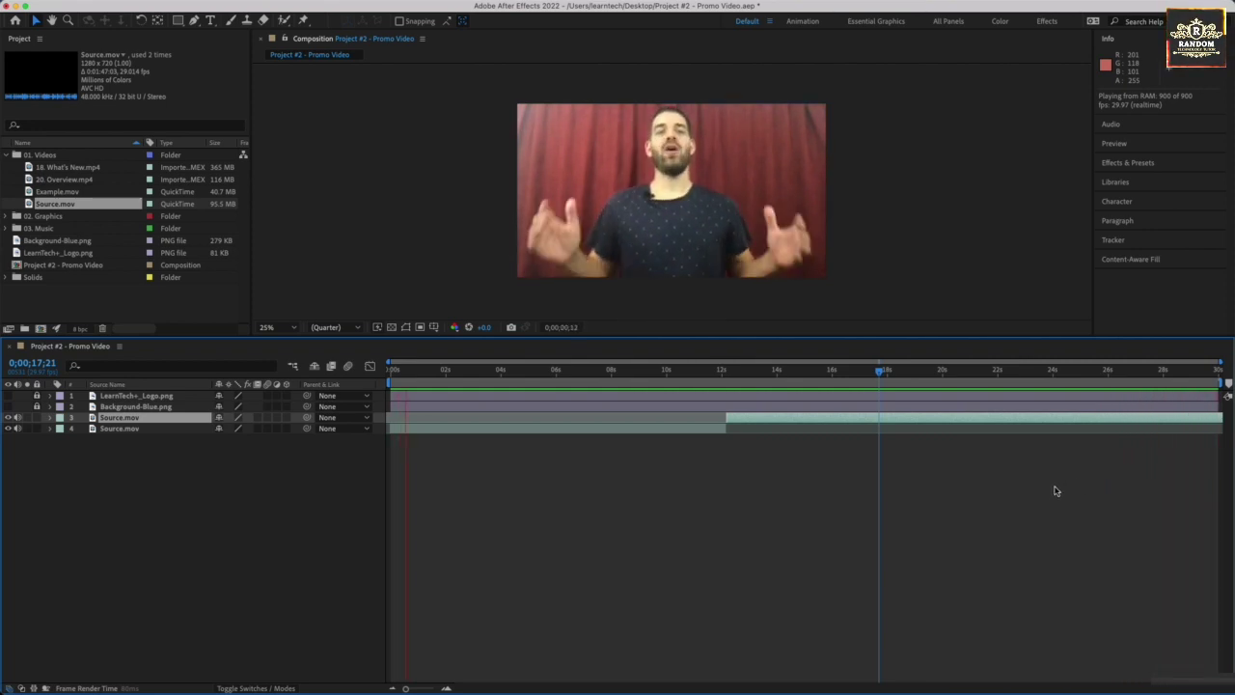
key(space)
key(ctrl+s)
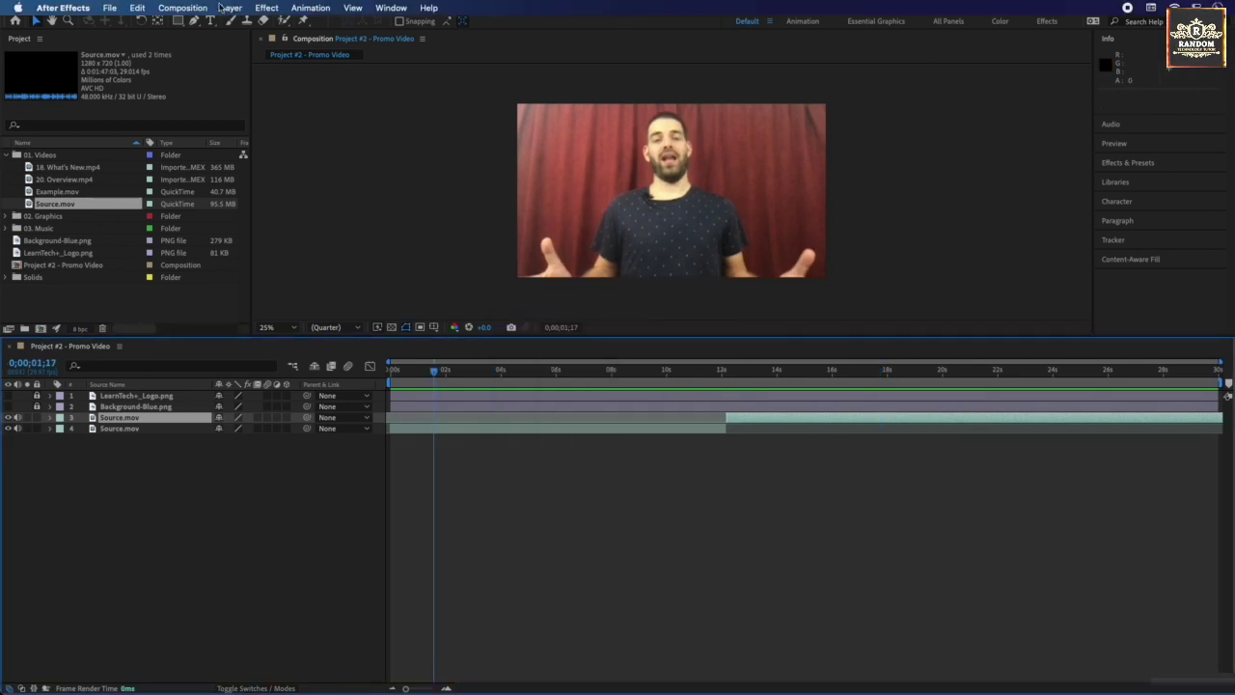
Step: Set the composition's duration to 0;01;00;00
click(196, 9)
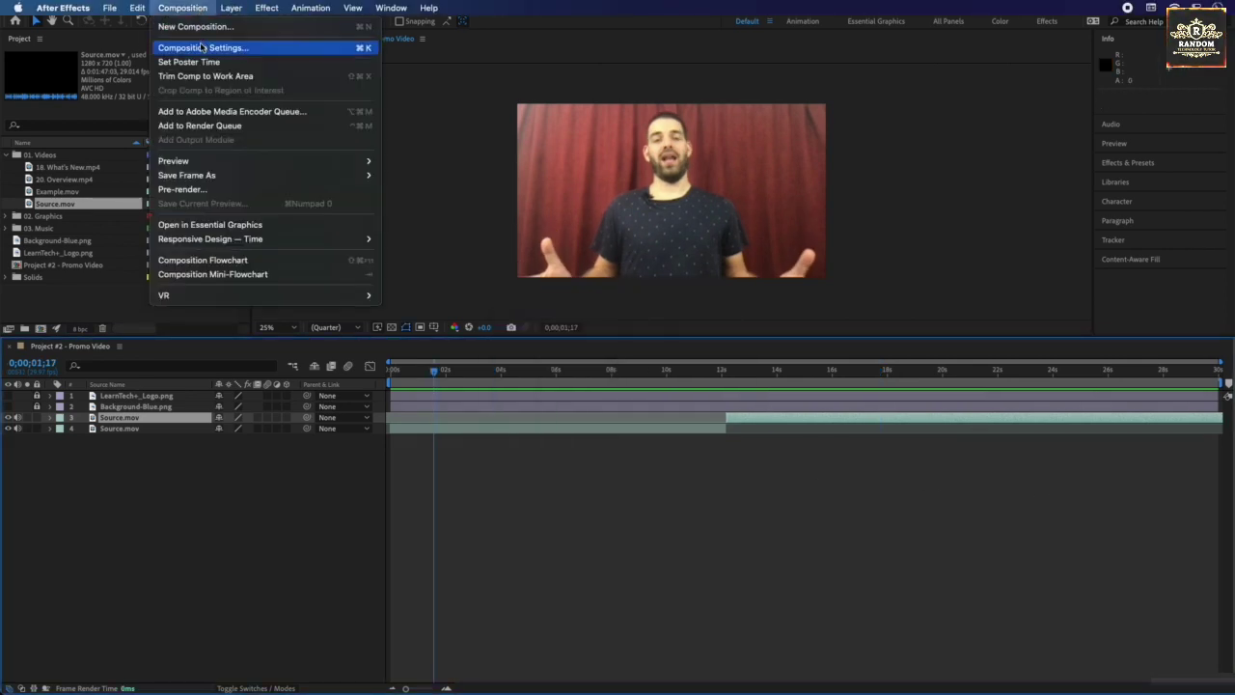
click(203, 48)
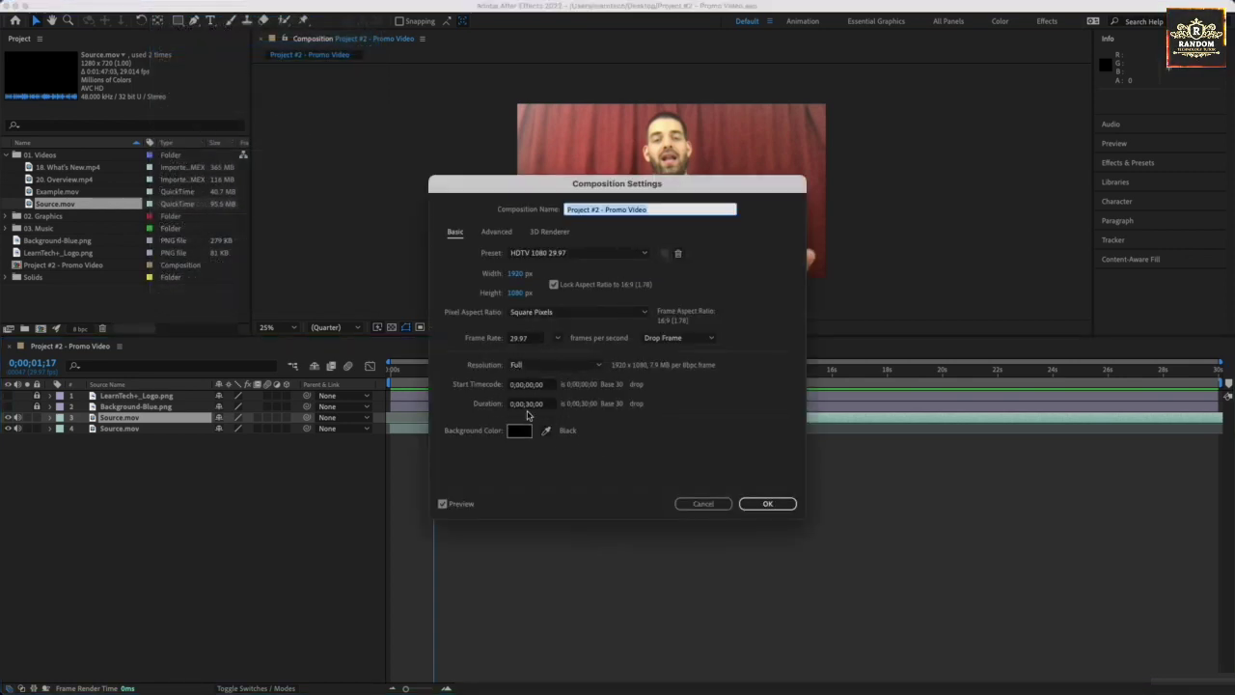
click(529, 406)
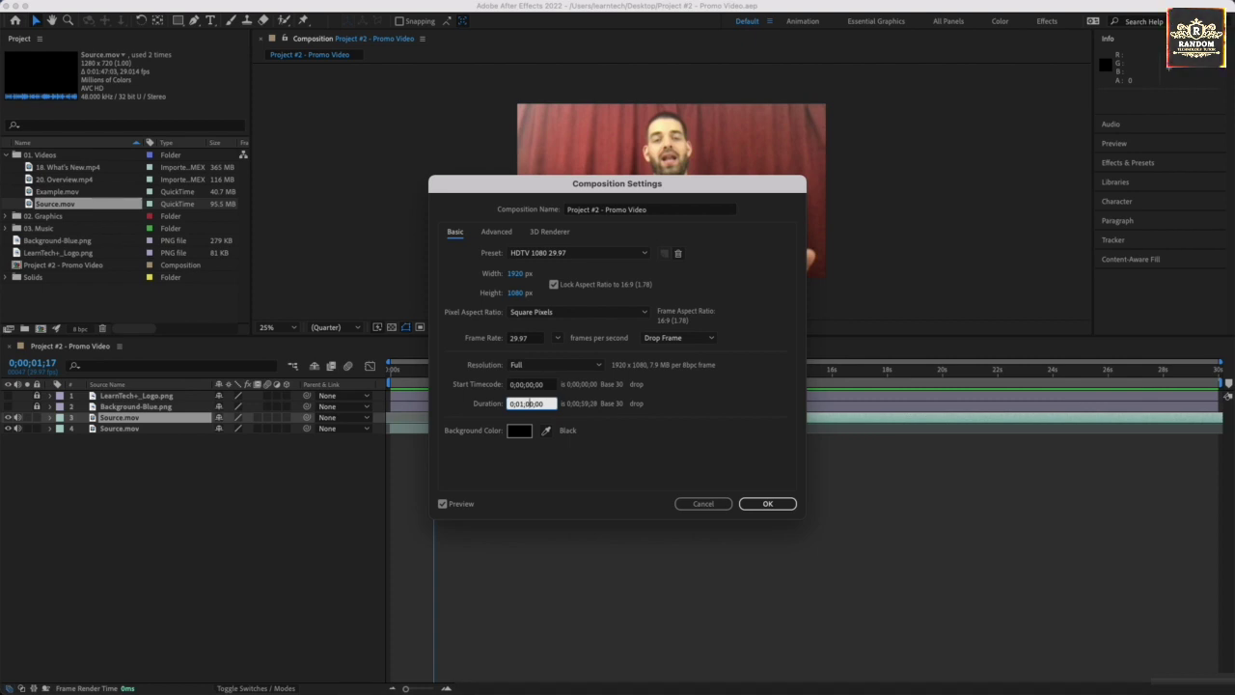
click(768, 503)
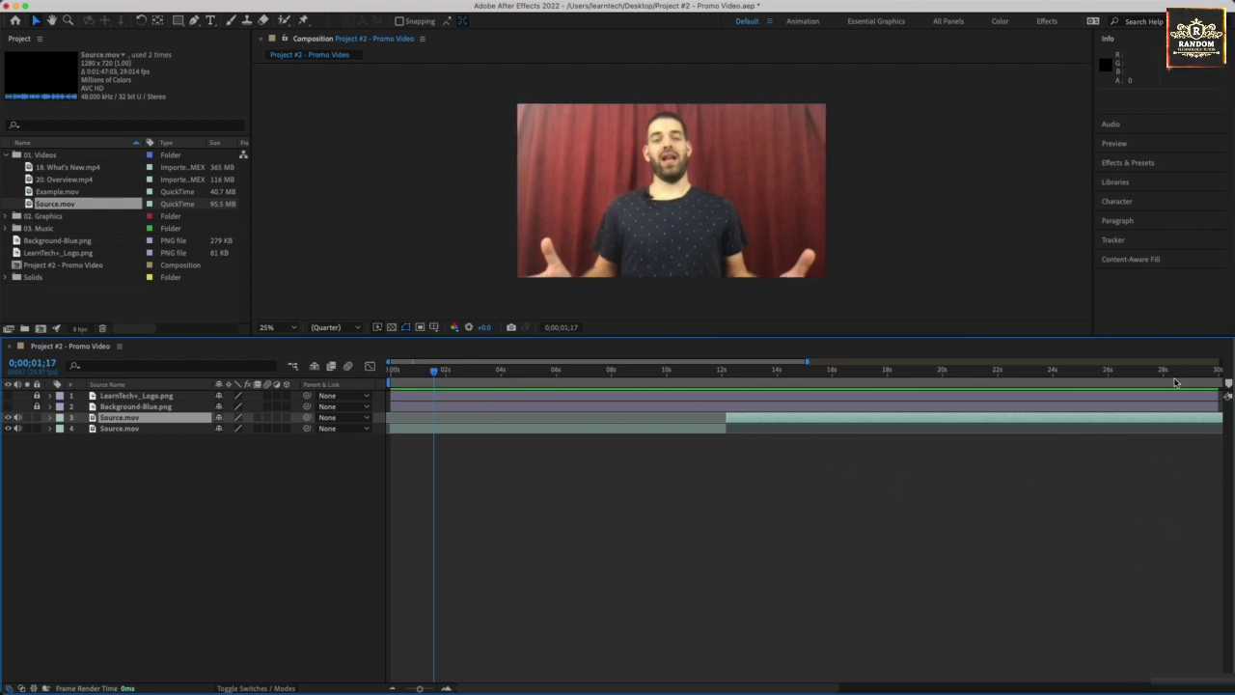
Step: Play the second Source.mov segment from 0;00;18;01 to find where the usable footage should end
drag(812, 687, 1069, 689)
drag(1120, 689, 847, 638)
click(605, 378)
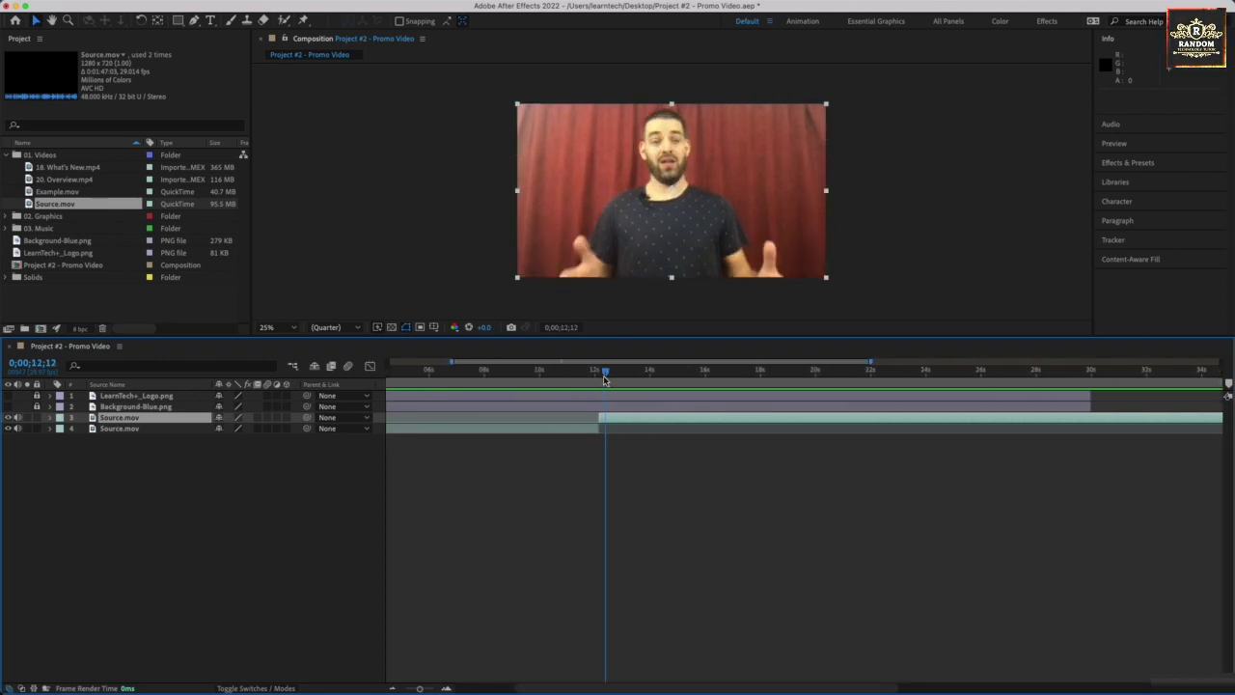
drag(605, 377, 761, 371)
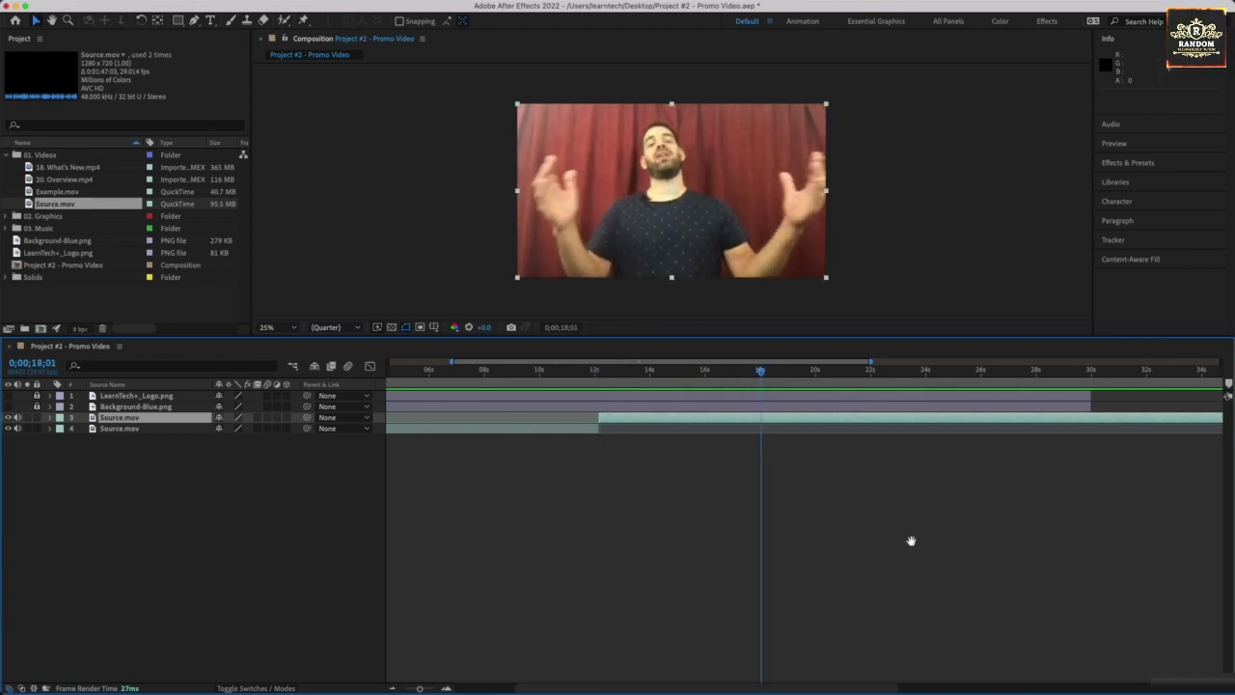
key(space)
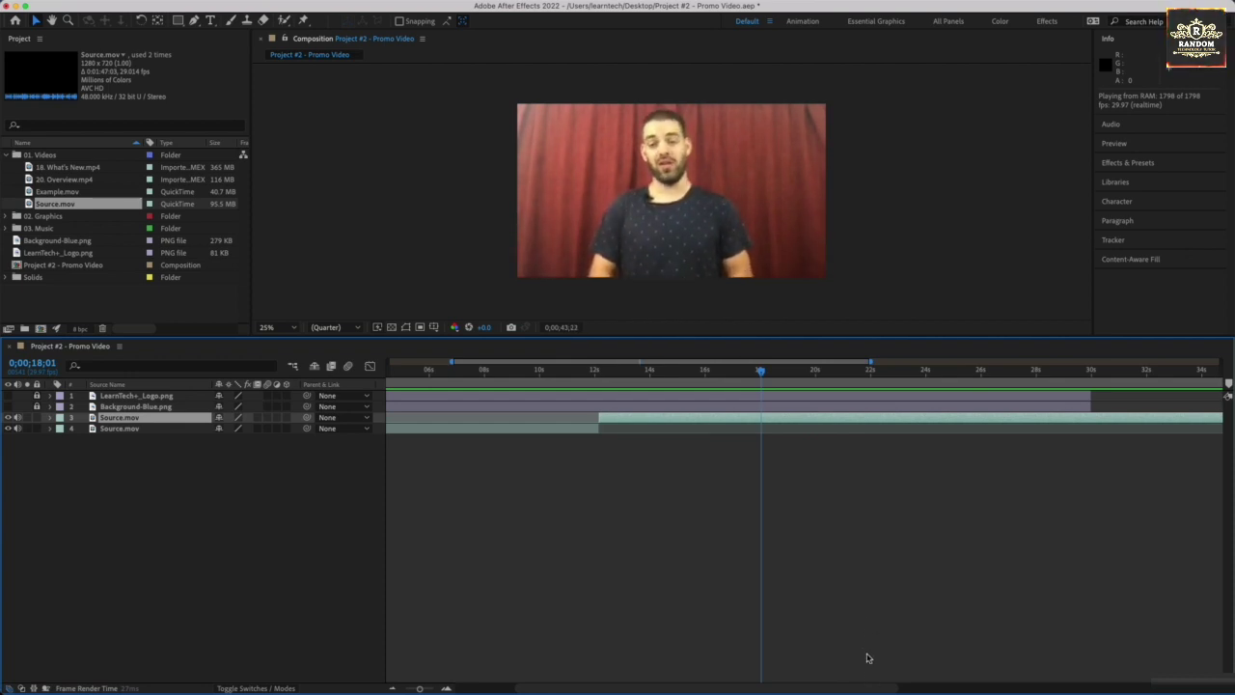
key(space)
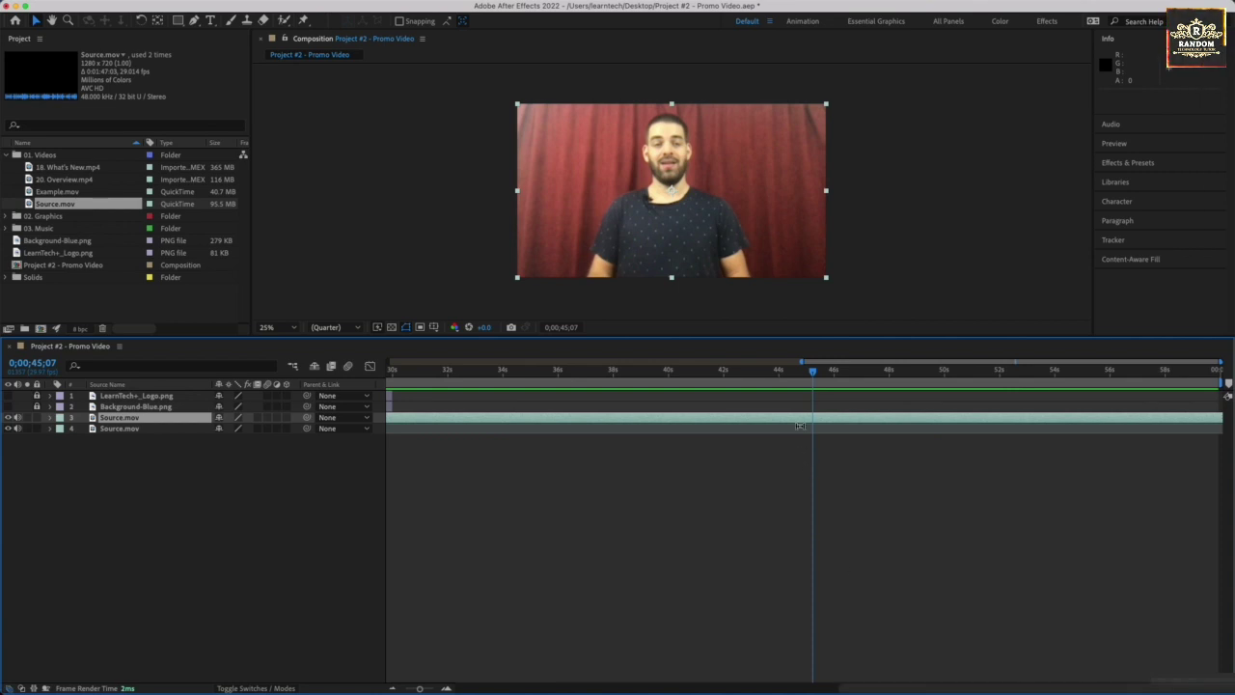
Step: Replay the footage from 0;00;43;29, split Source.mov at 0;00;45;04 and delete everything after that cut
drag(812, 376, 778, 376)
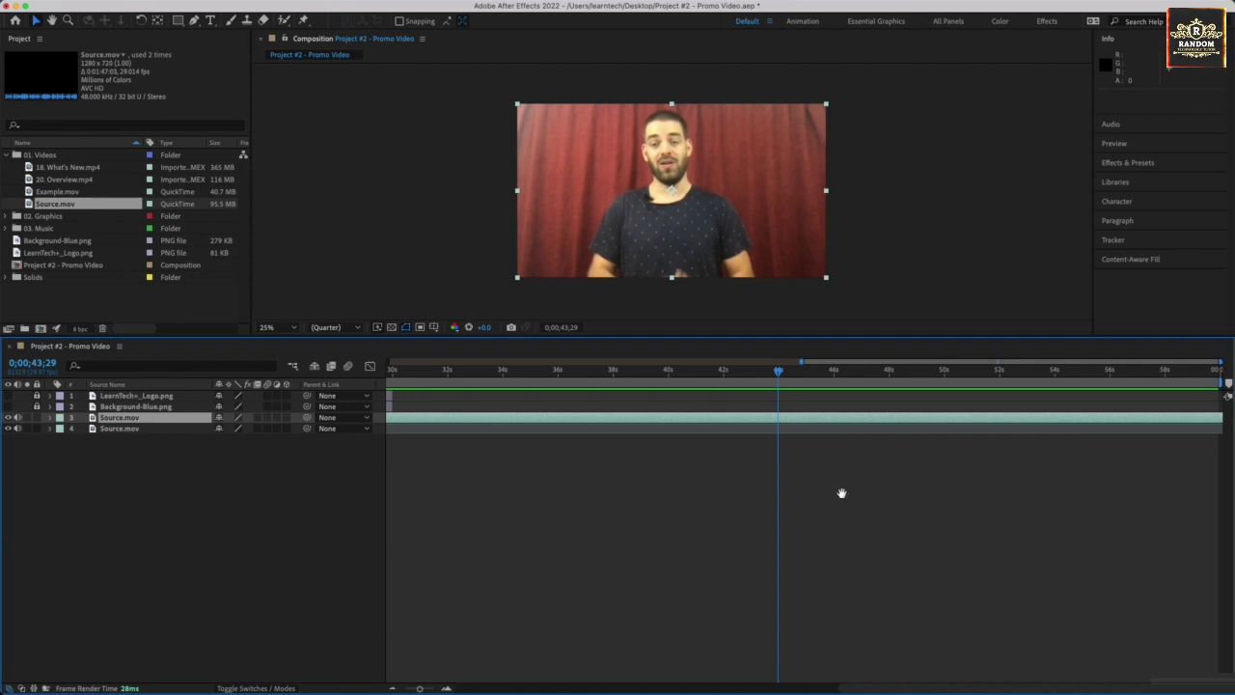
key(space)
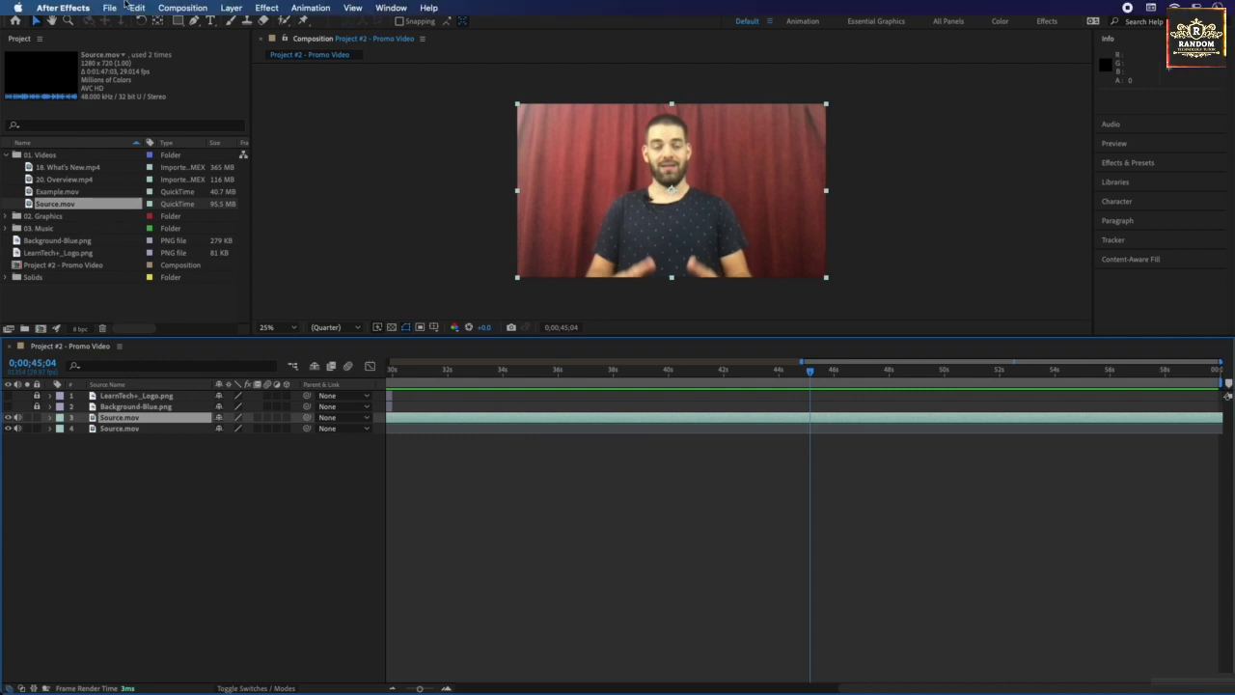
click(143, 7)
click(205, 197)
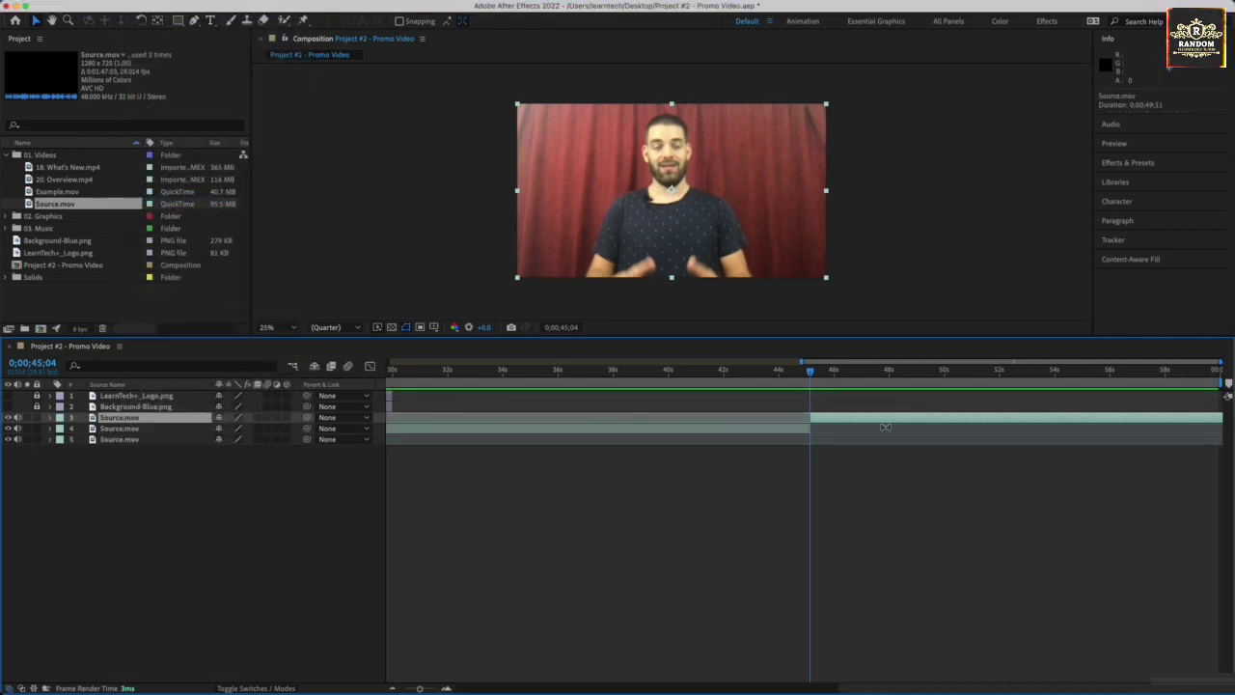
key(Delete)
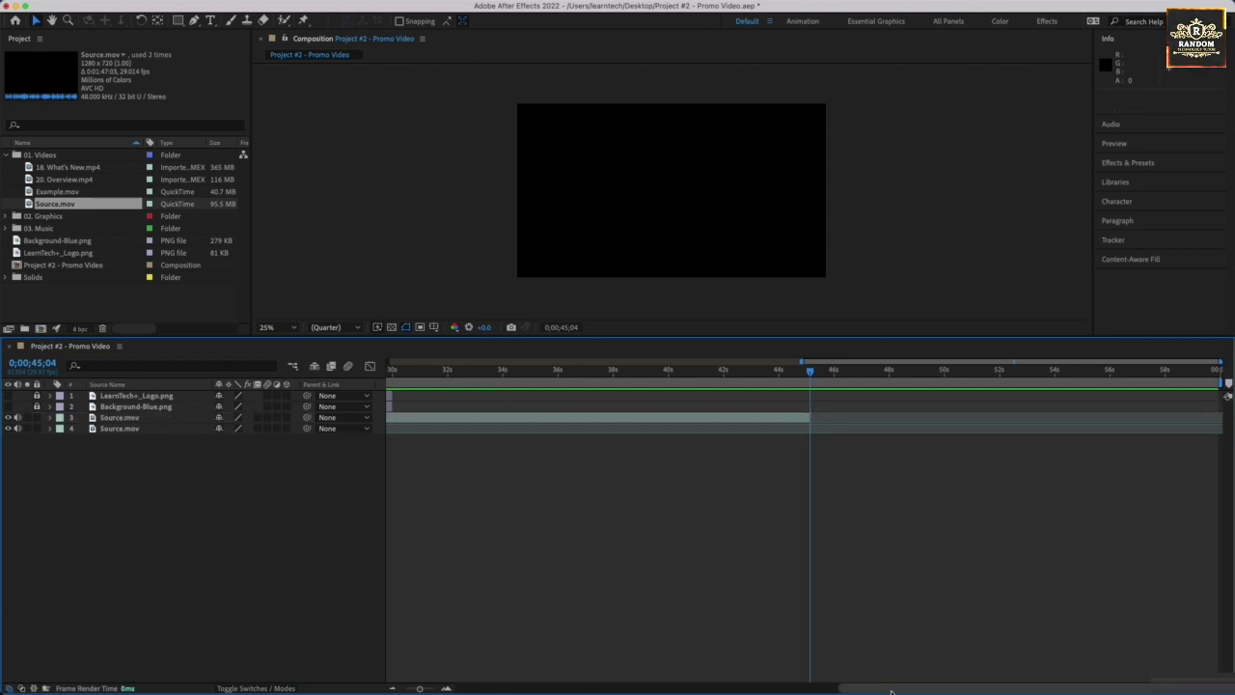
Step: Nudge the second Source.mov segment one frame forward at the joint with the first segment
drag(889, 689, 458, 647)
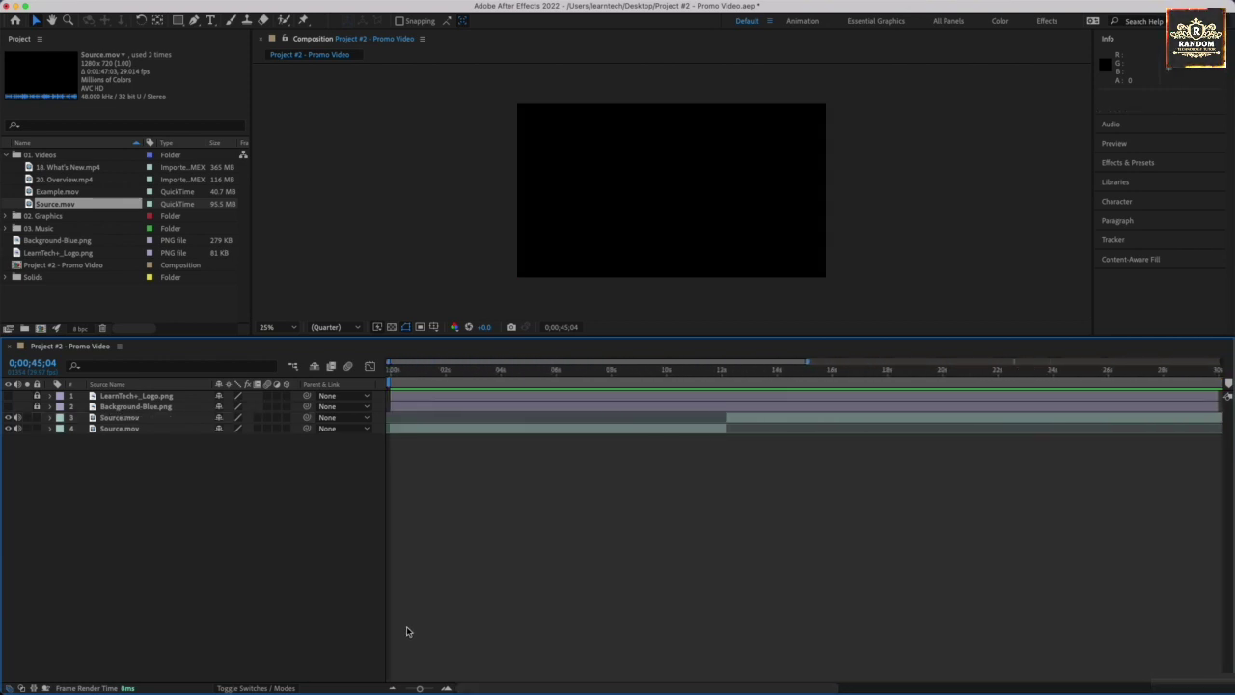
click(749, 420)
drag(747, 422, 748, 433)
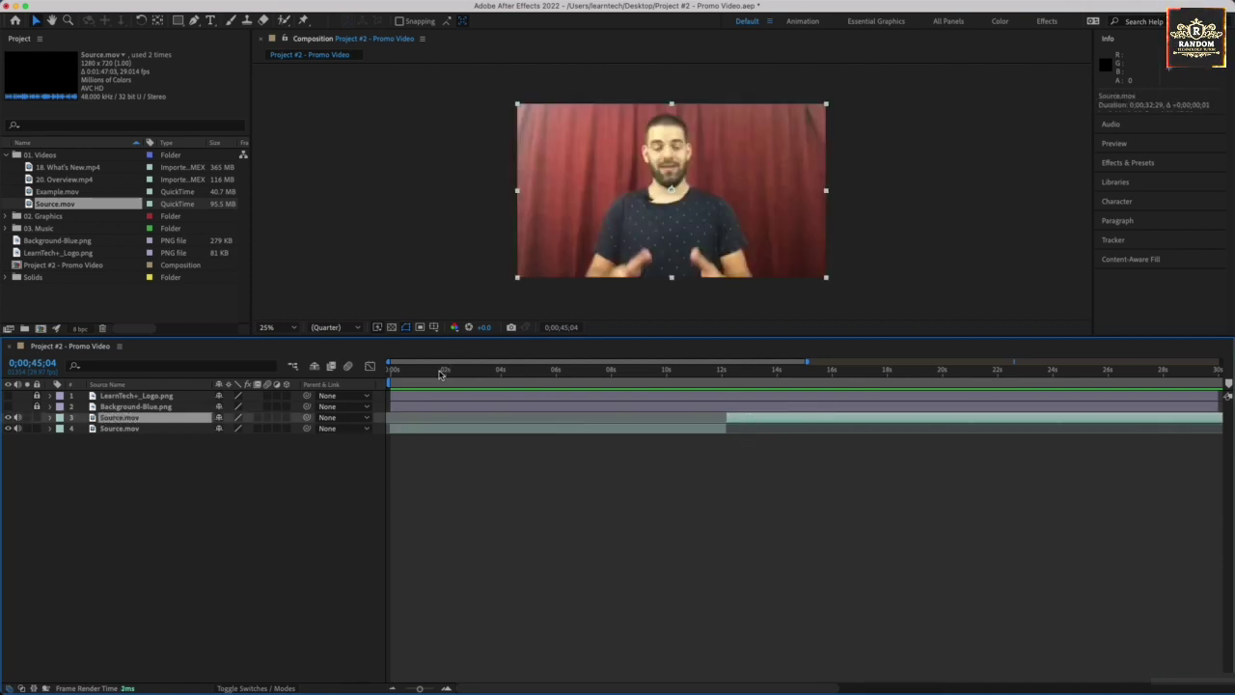
Step: Shorten the work area so it ends at 0;00;45;04, where the last Source.mov segment stops
drag(730, 684, 1032, 605)
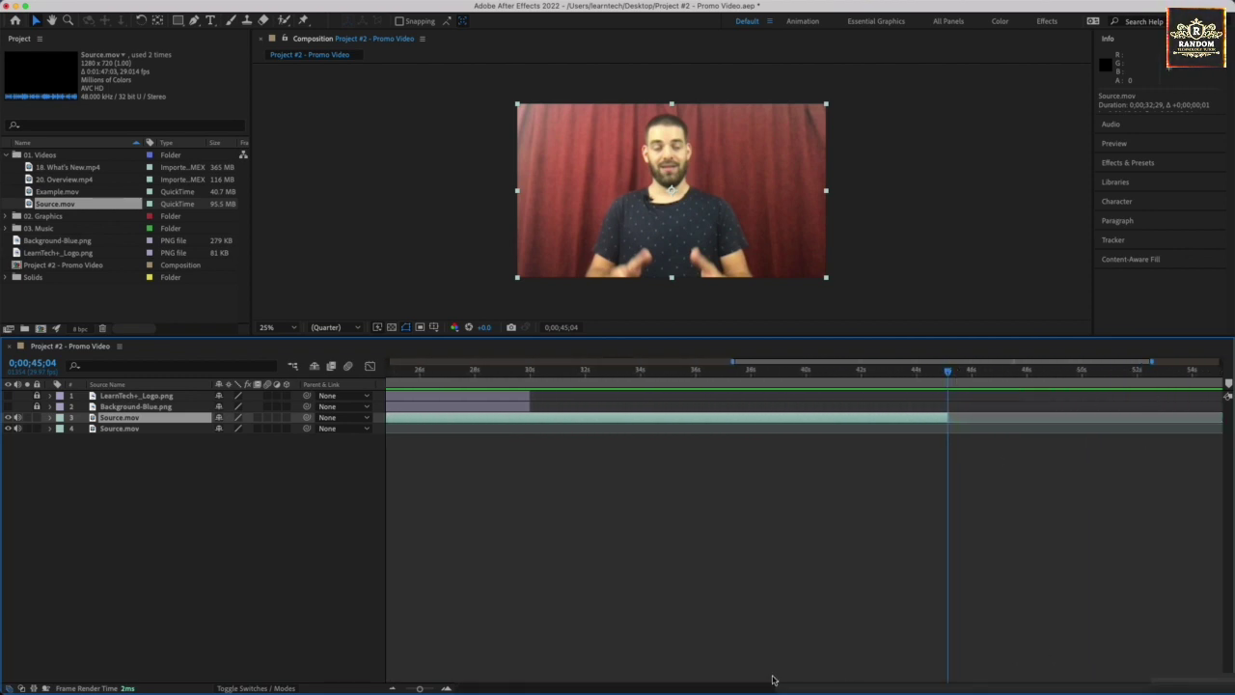
drag(800, 692, 973, 683)
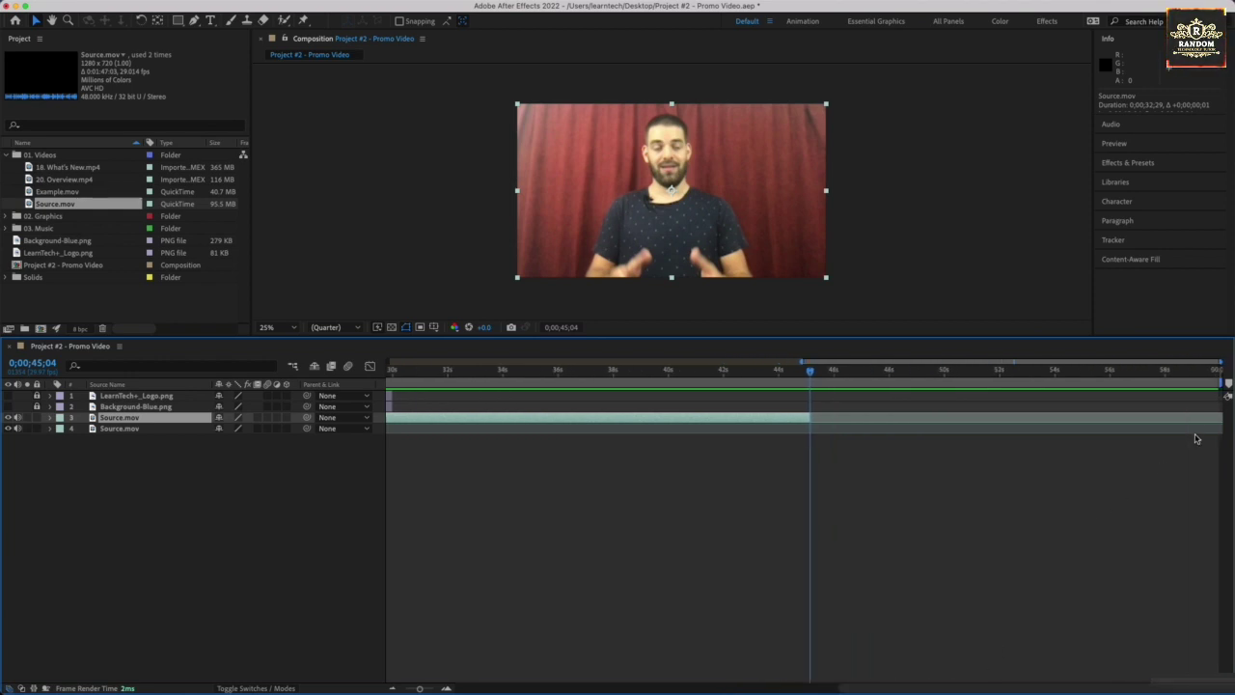
drag(1226, 389, 811, 412)
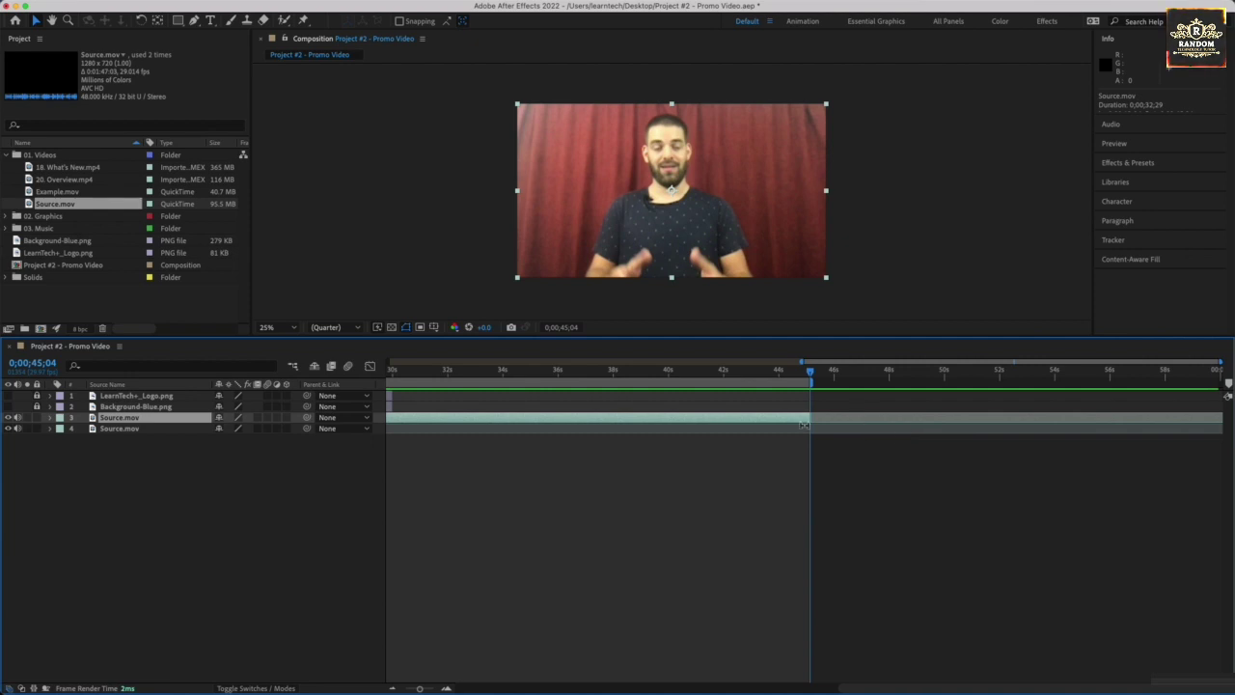
click(838, 430)
click(838, 420)
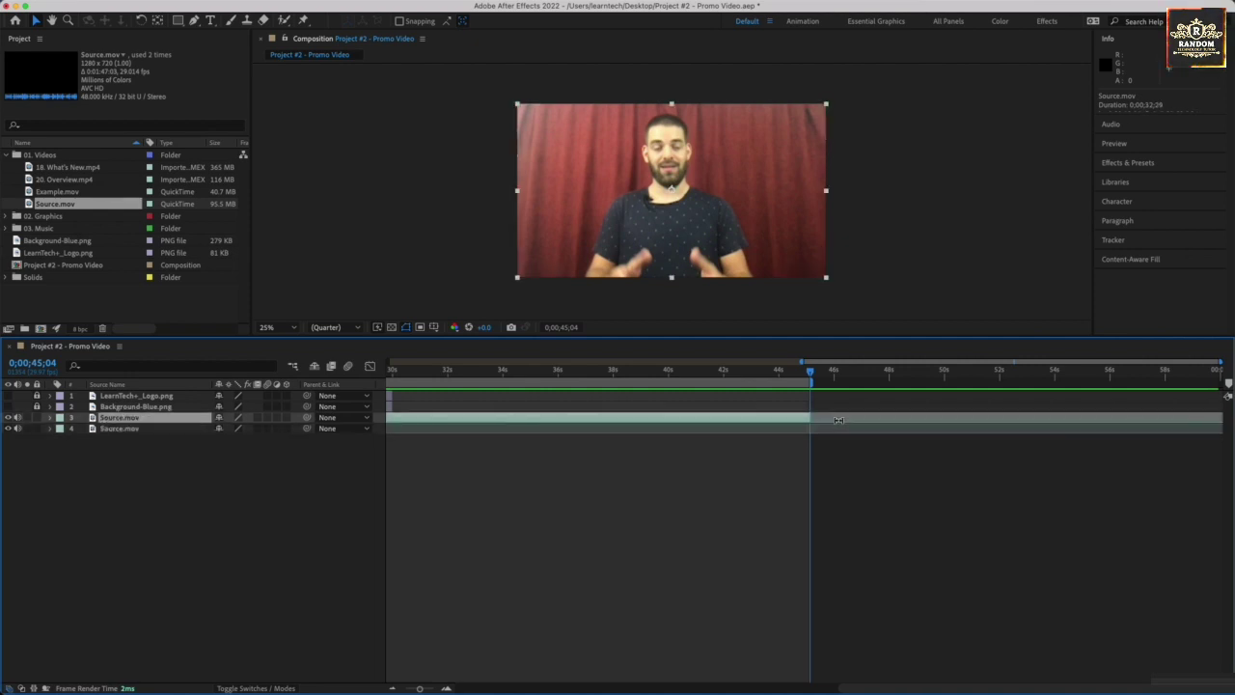
click(886, 514)
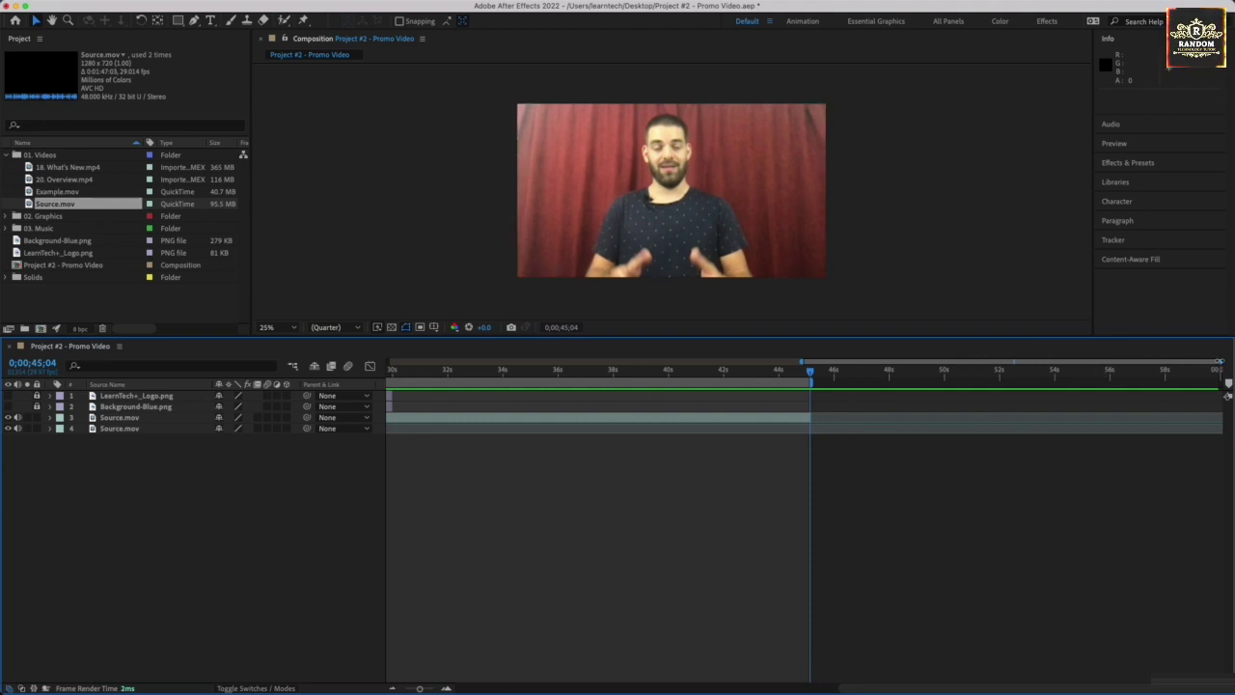
Step: Extend the end of the work area to about 50 seconds, past the end of the Source.mov footage
drag(1219, 360, 1065, 355)
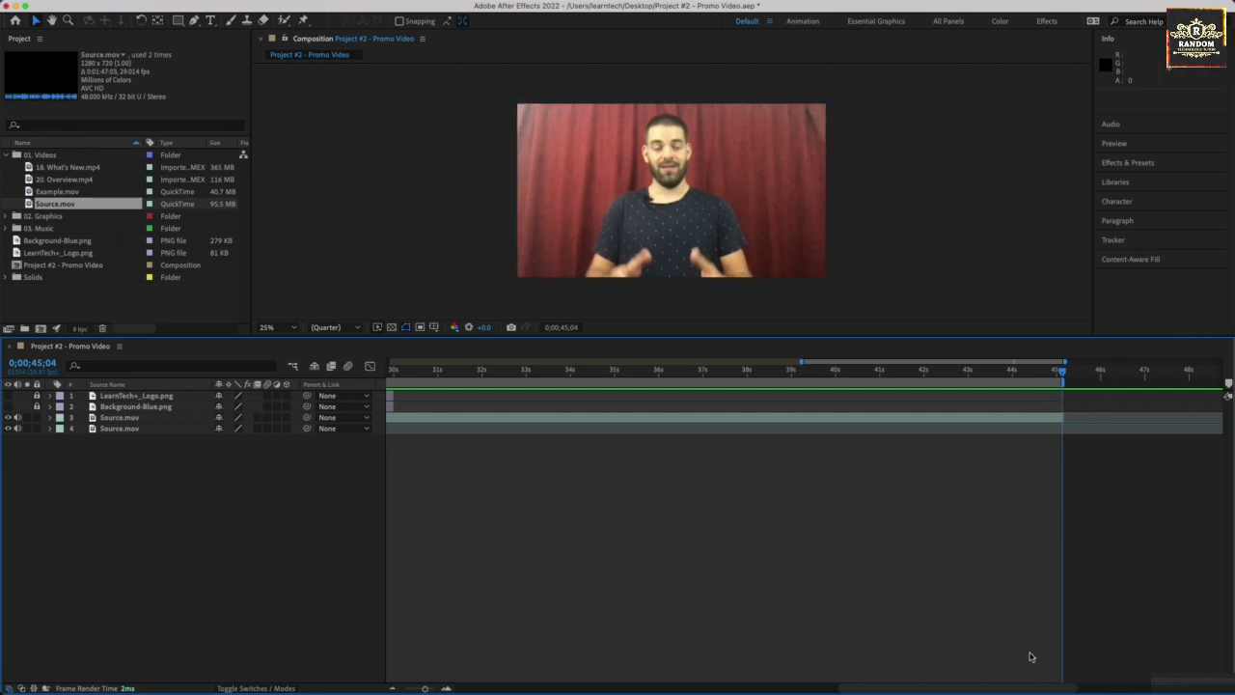
scroll(1039, 681, right, 5)
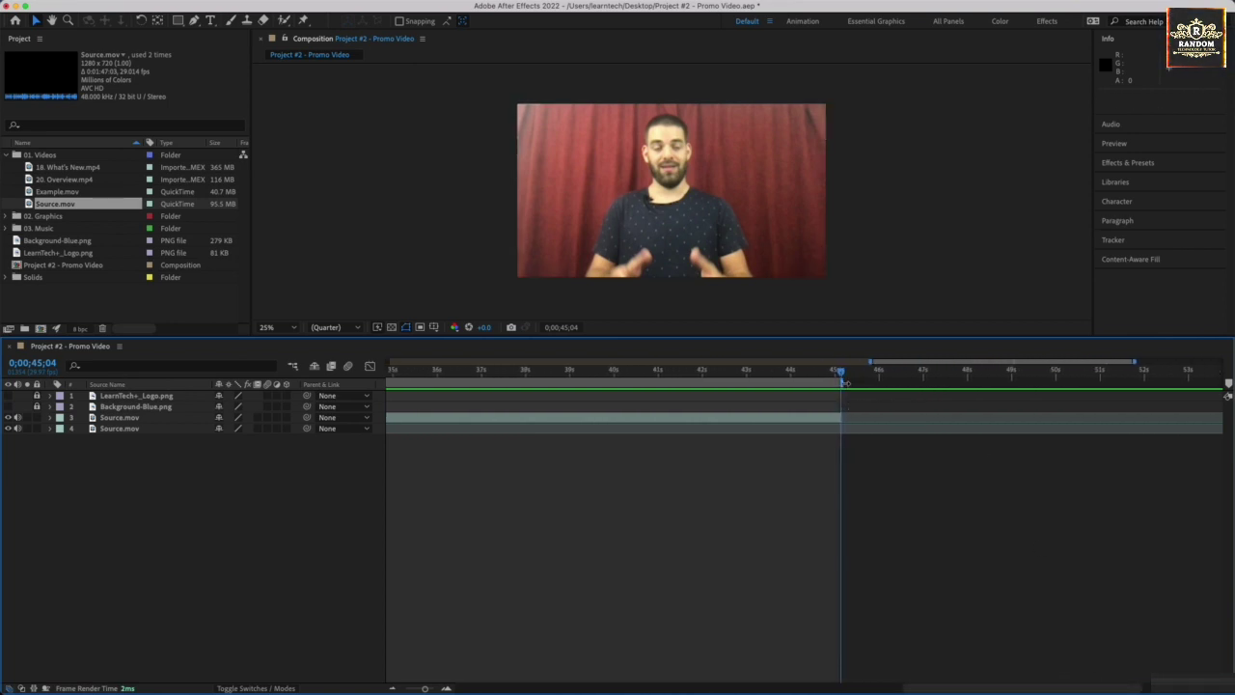
drag(845, 382, 1059, 378)
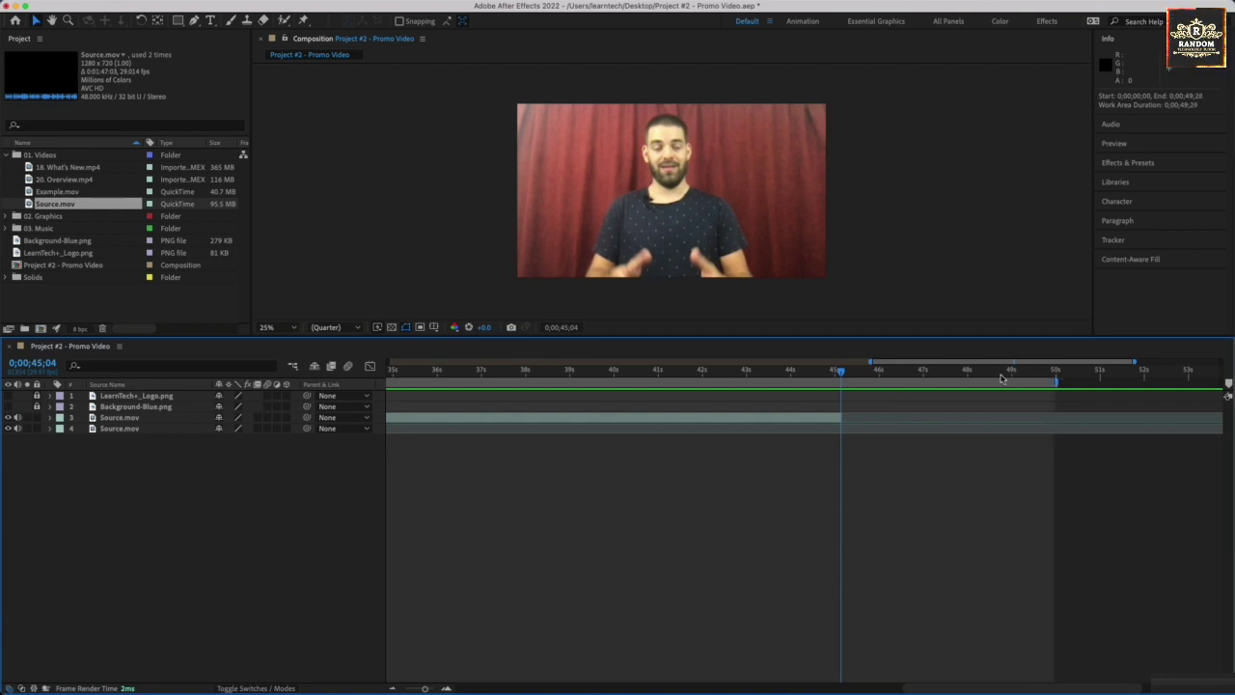
drag(871, 362, 964, 363)
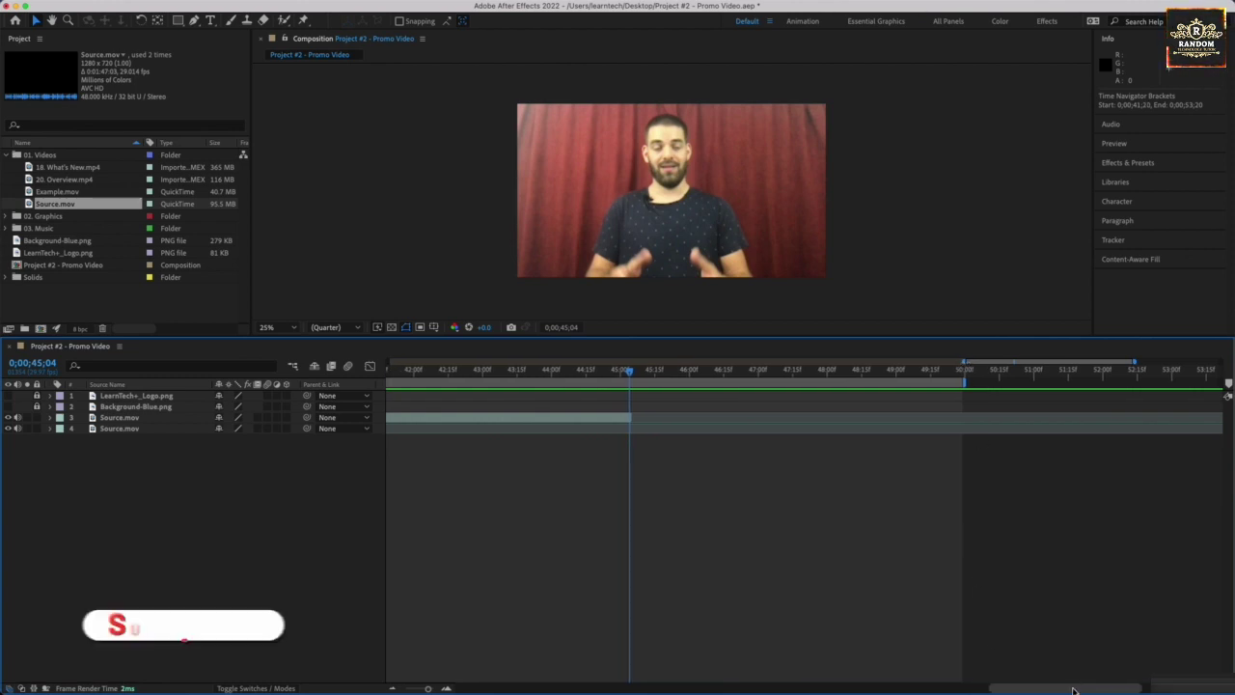
drag(1073, 688, 430, 643)
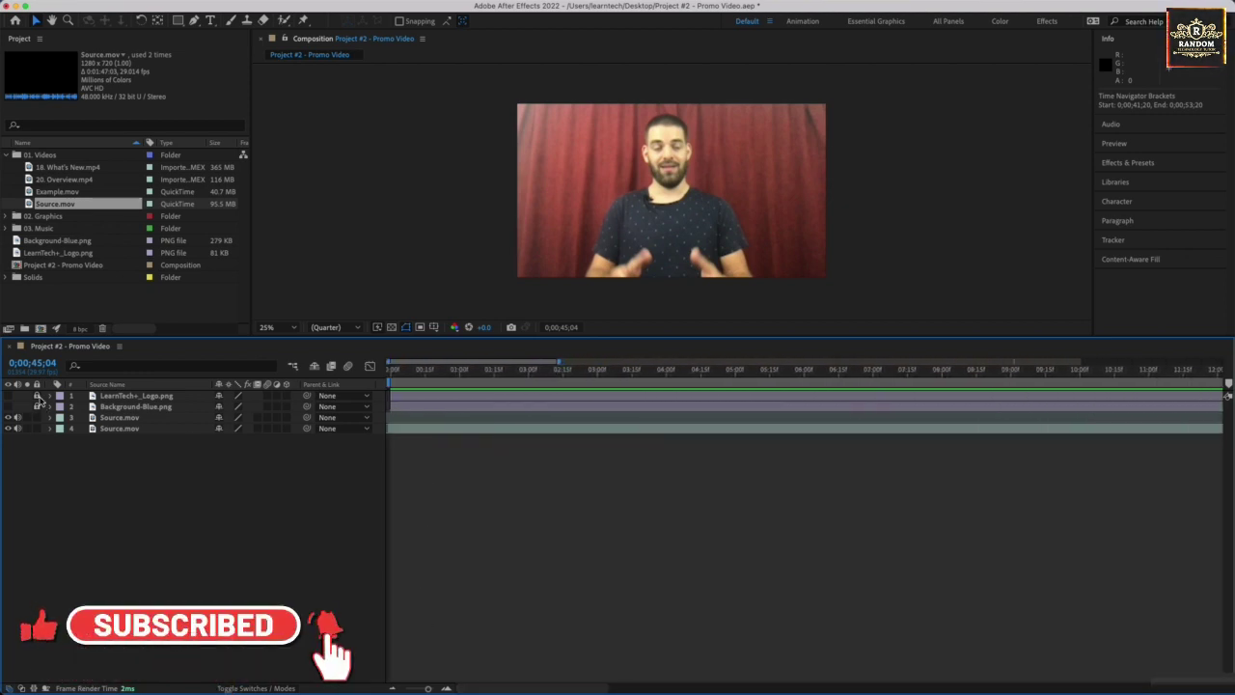
click(8, 416)
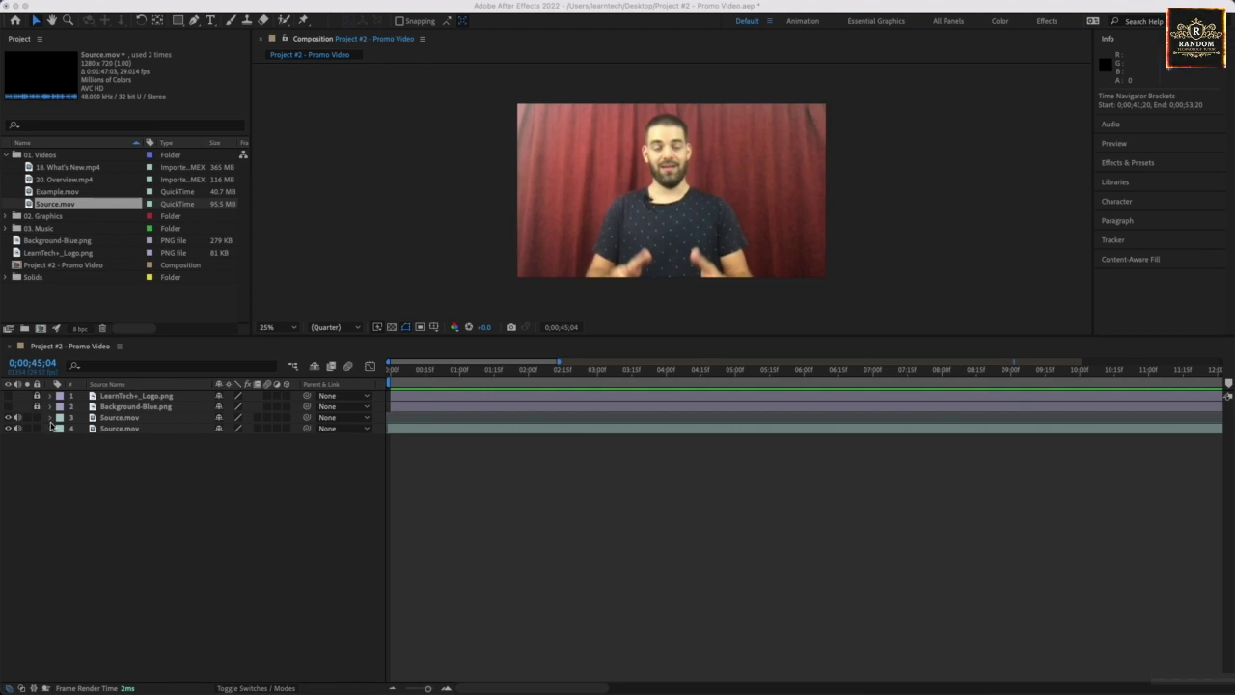
click(112, 423)
click(112, 420)
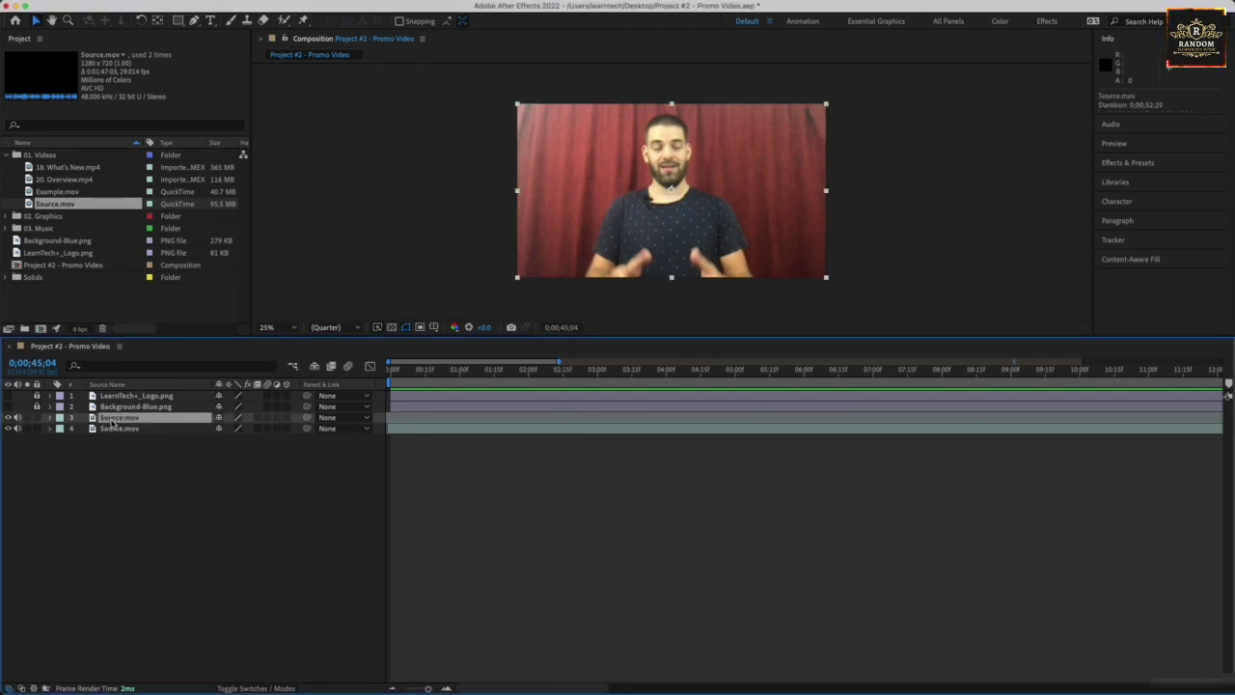
double_click(112, 422)
right_click(112, 421)
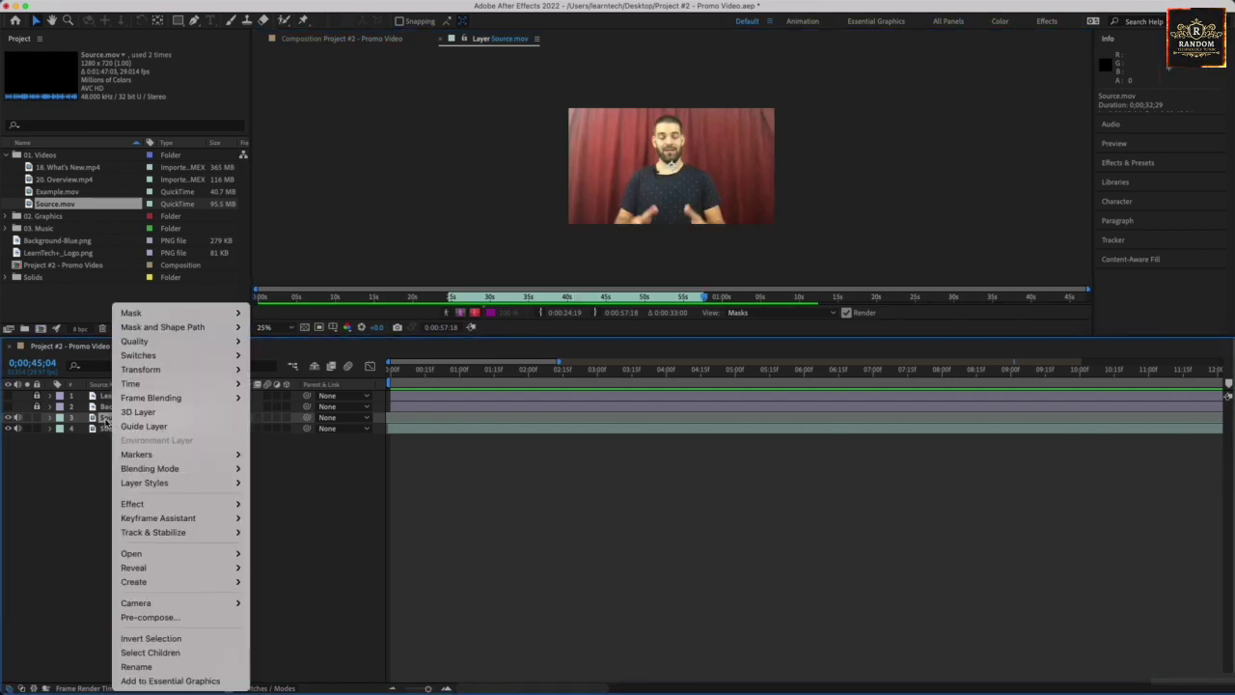
click(106, 420)
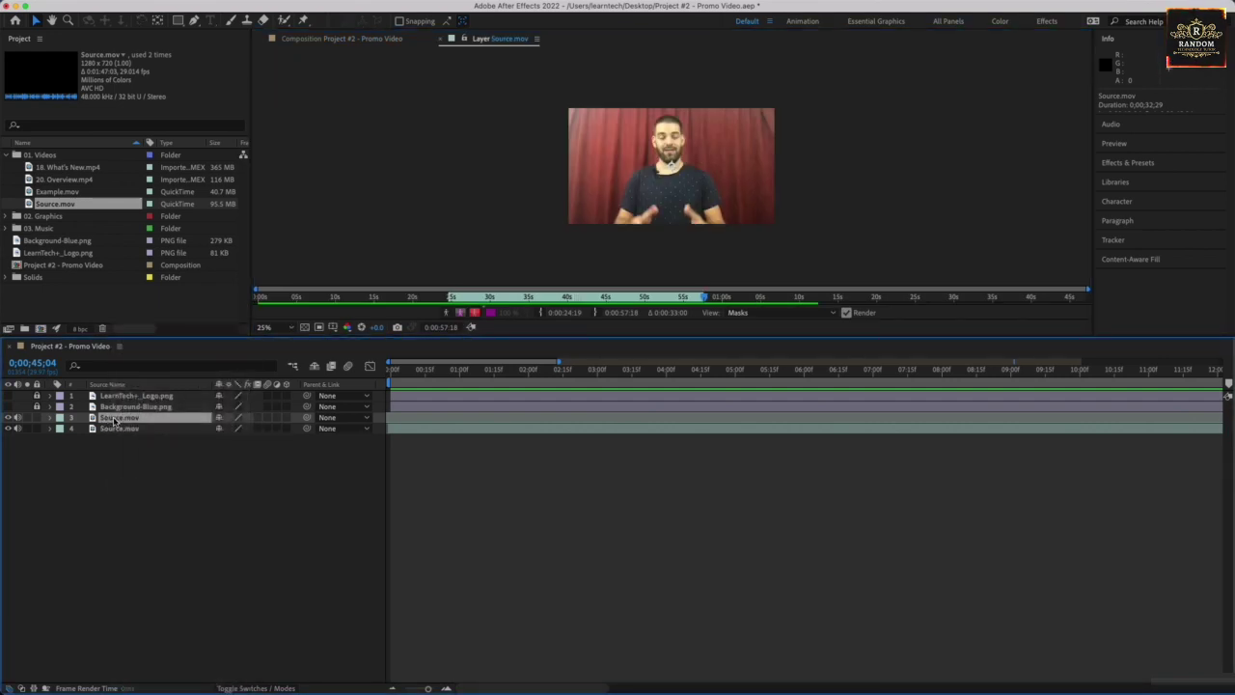
Step: Rename the Source.mov footage item in the 01. Videos folder as Main Video
click(58, 205)
right_click(58, 206)
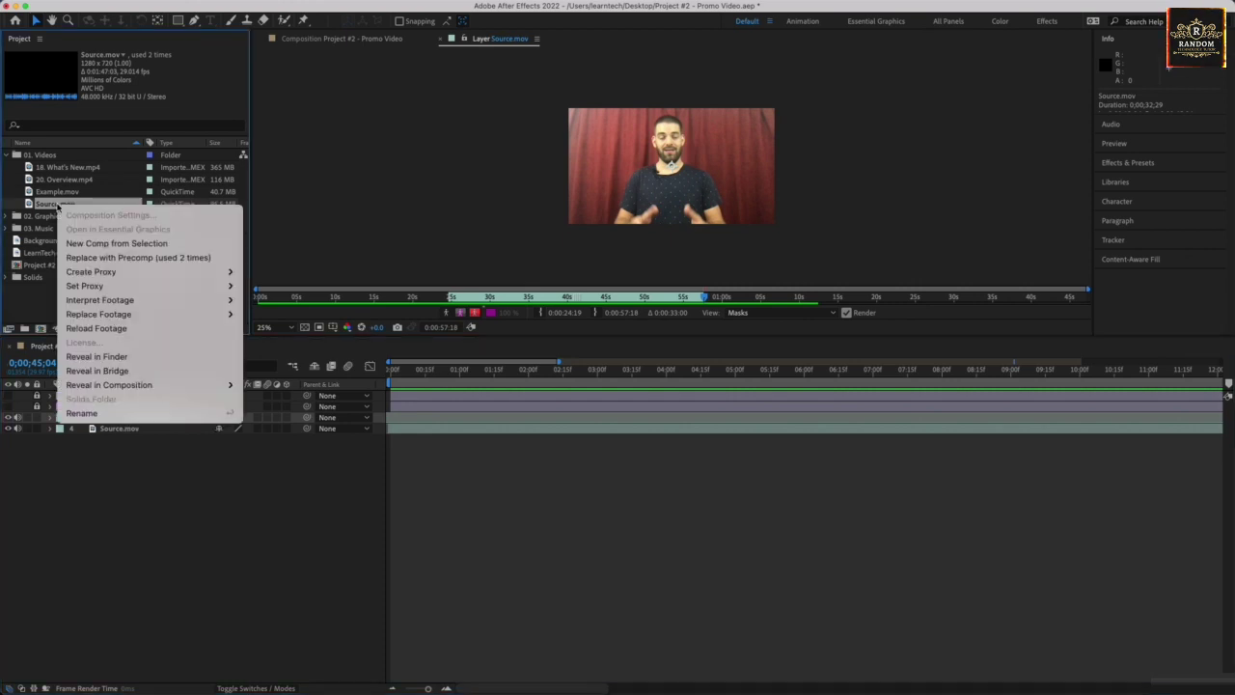
click(140, 413)
text(M)
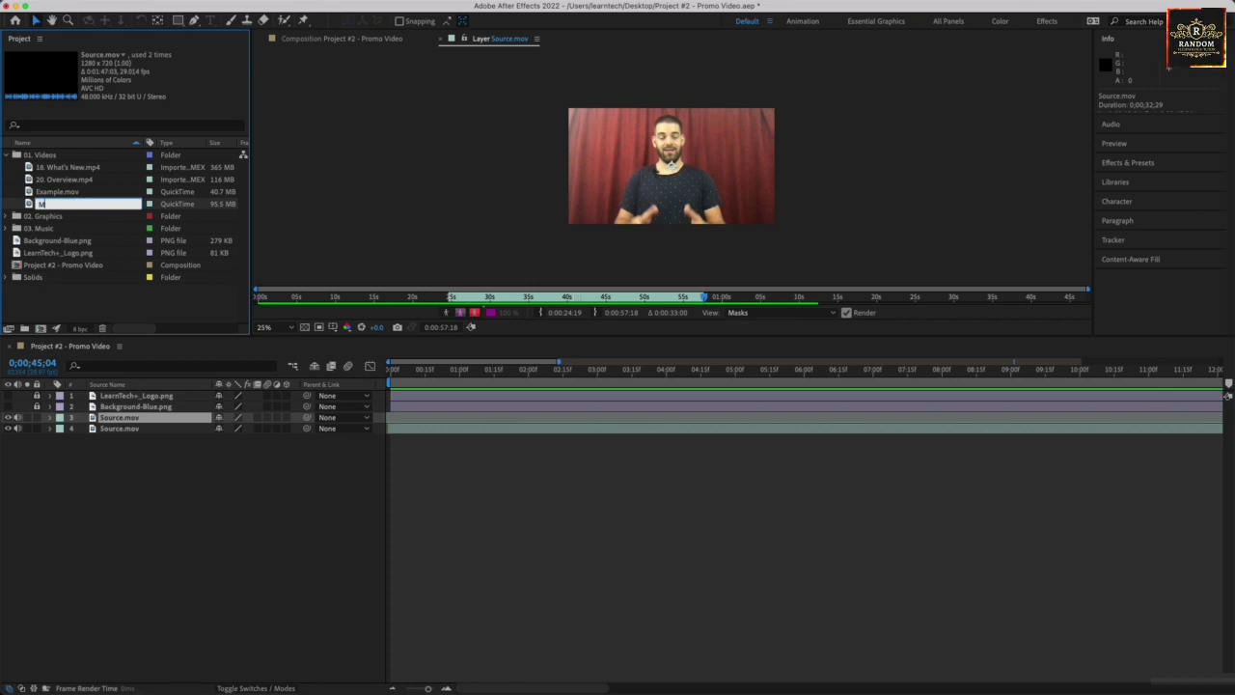
text(ain Video)
key(Return)
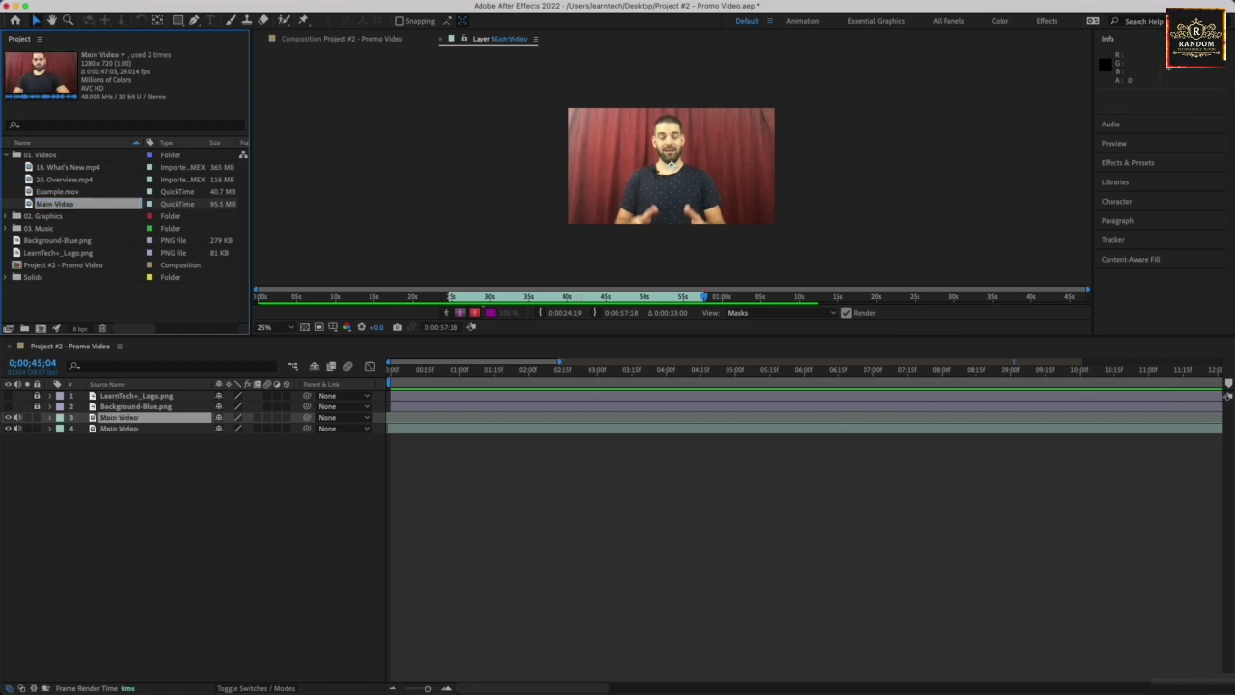
click(133, 630)
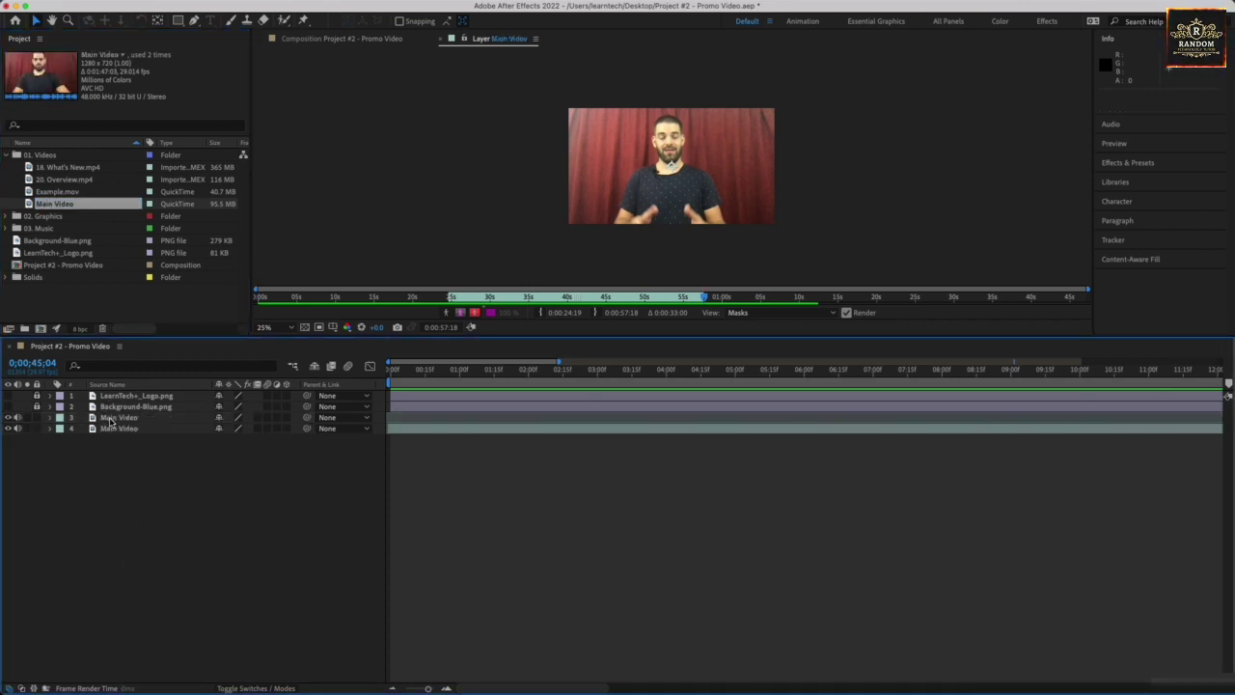
click(110, 420)
click(113, 428)
click(115, 418)
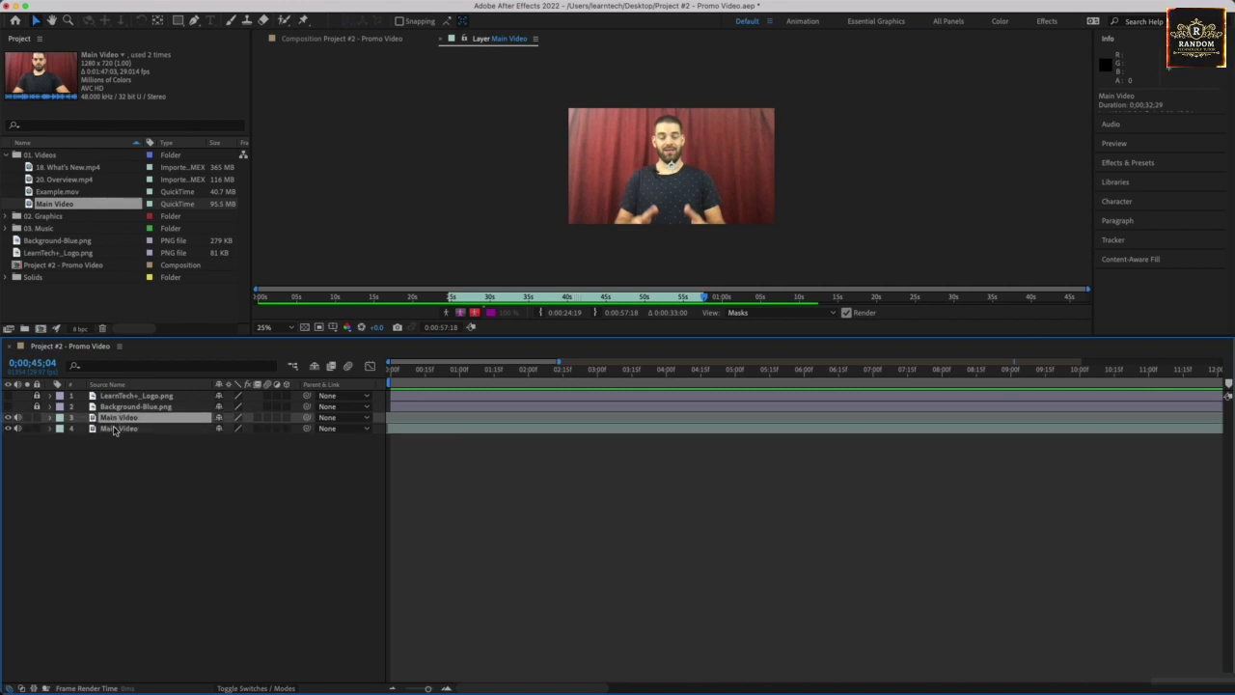
click(116, 448)
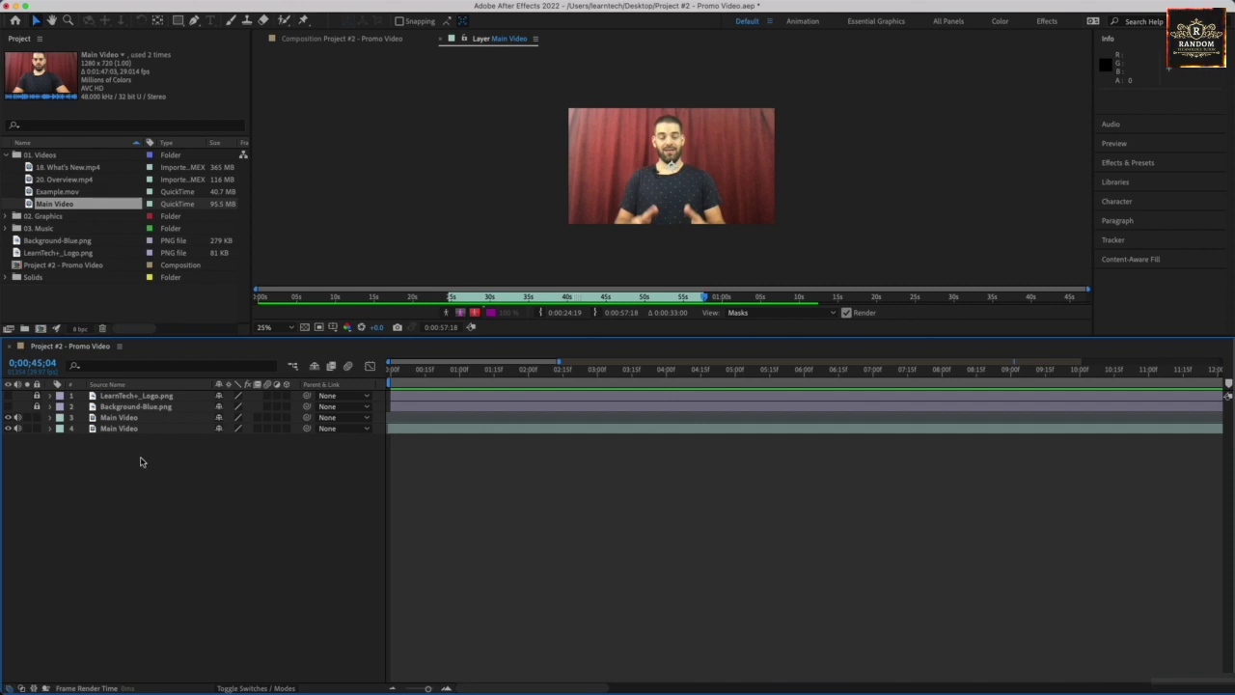
click(110, 419)
click(108, 430)
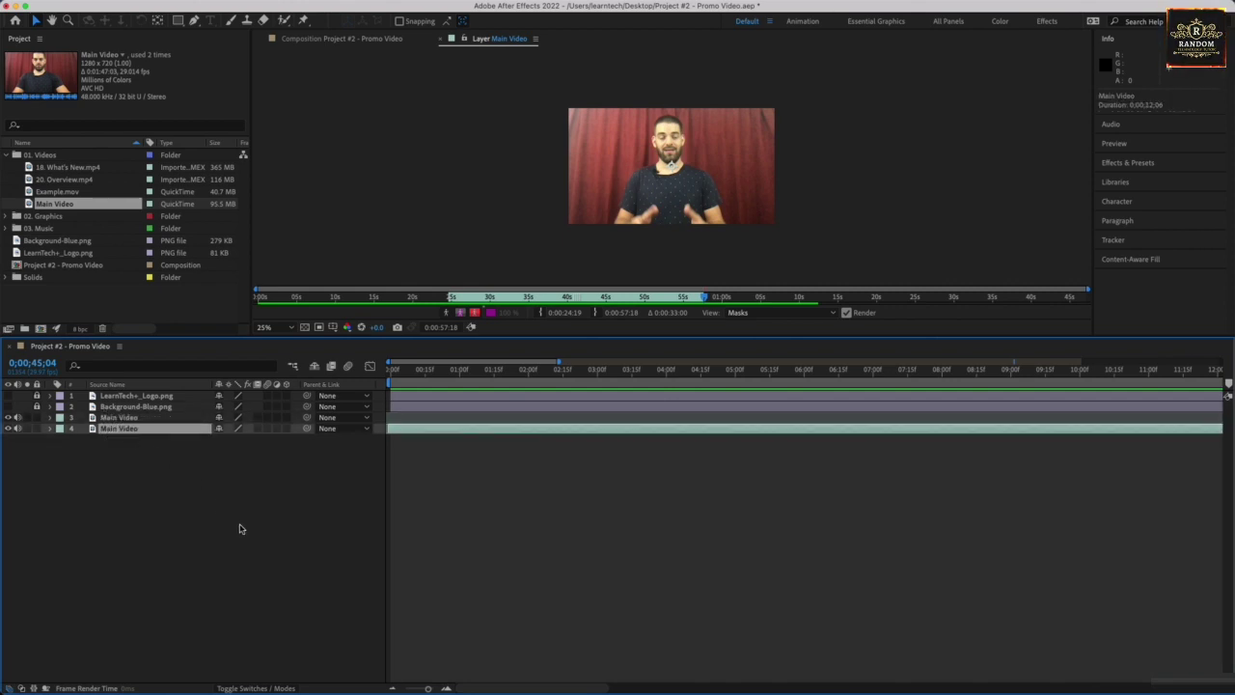